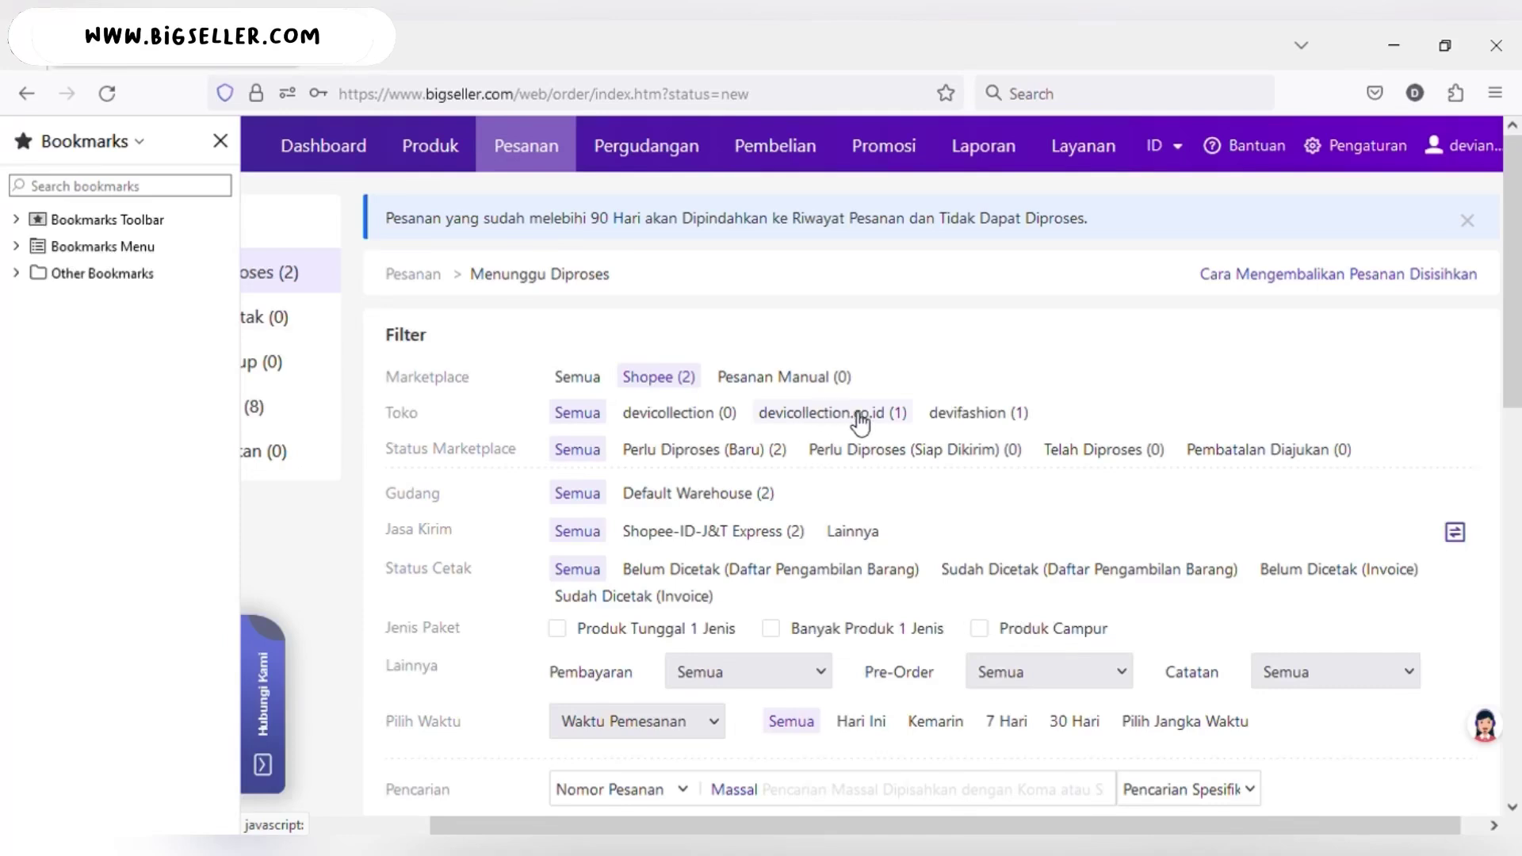
- Filter the waiting orders to the devifashion shop, then to devicollection.co.id
{"action": "left_click", "coordinate": [957, 417]}
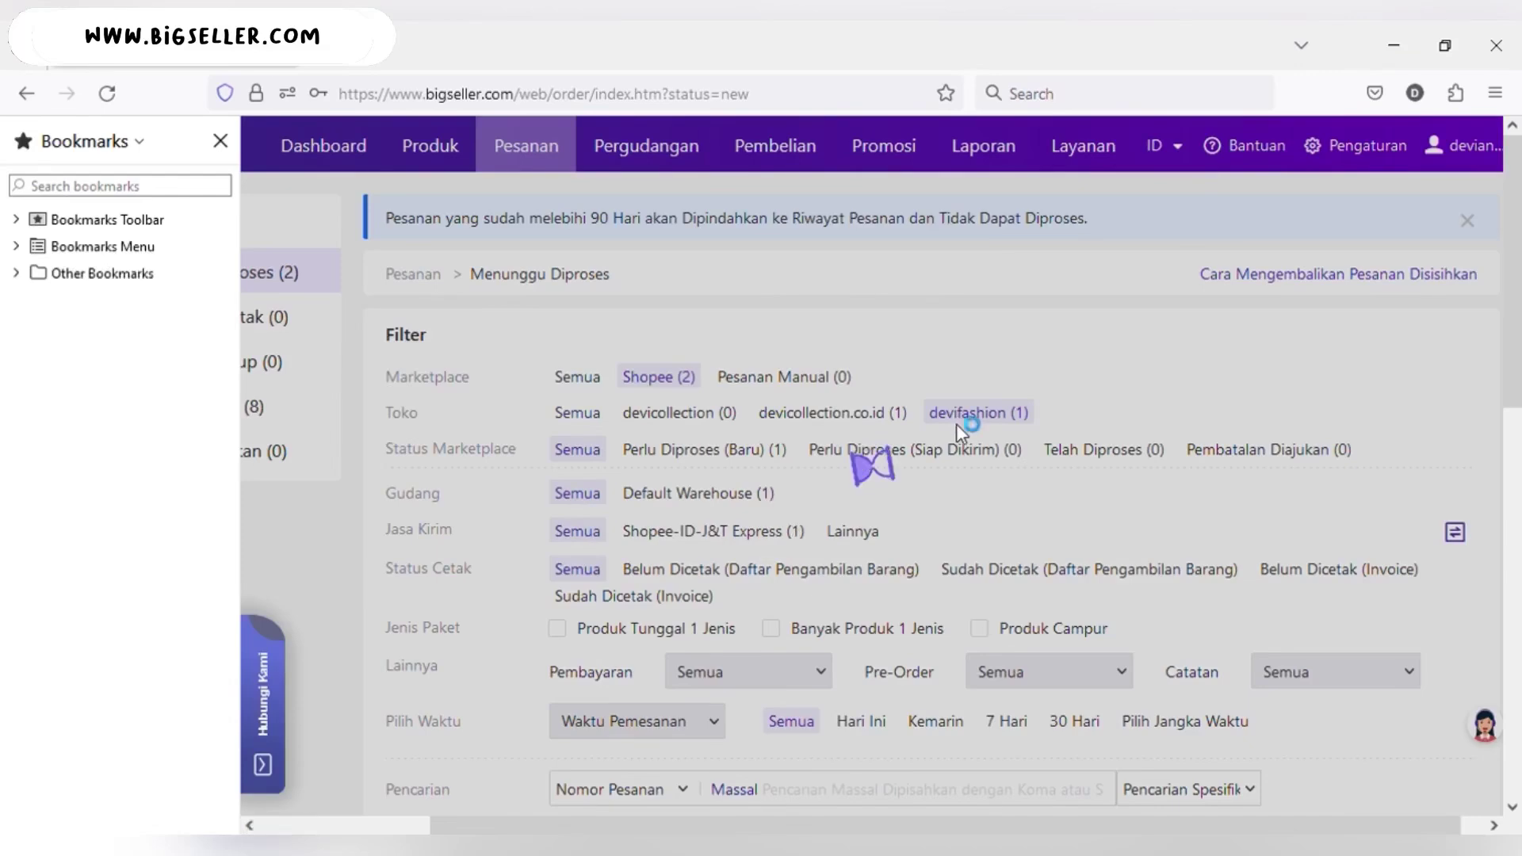
{"action": "scroll", "coordinate": [1092, 419], "scroll_direction": "down", "scroll_amount": 2}
{"action": "scroll", "coordinate": [1093, 418], "scroll_direction": "down", "scroll_amount": 8}
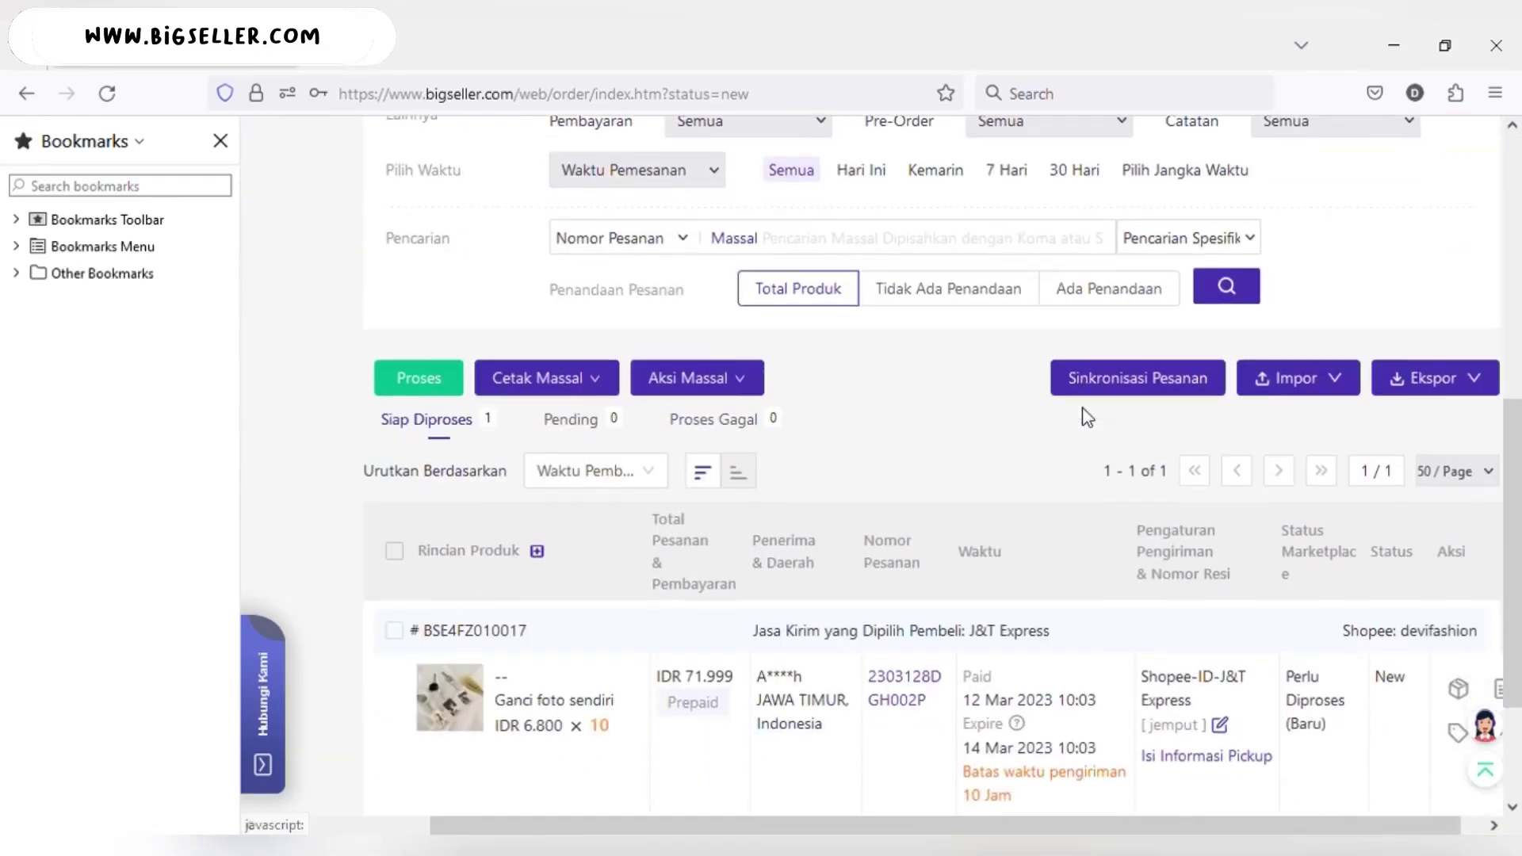
{"action": "scroll", "coordinate": [1088, 418], "scroll_direction": "up", "scroll_amount": 2}
{"action": "scroll", "coordinate": [1088, 418], "scroll_direction": "up", "scroll_amount": 7}
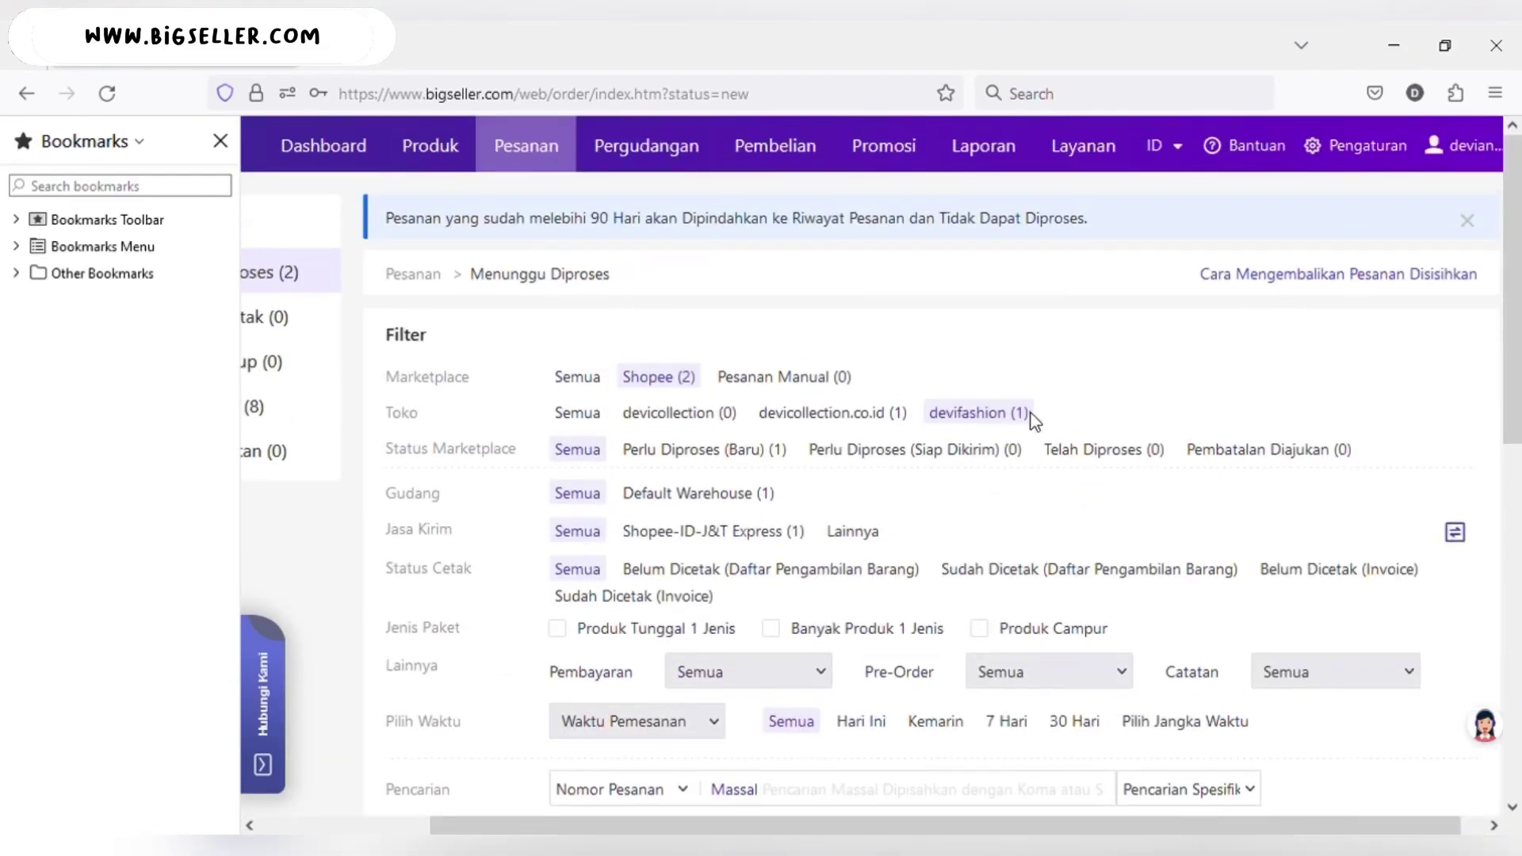
{"action": "left_click", "coordinate": [839, 421]}
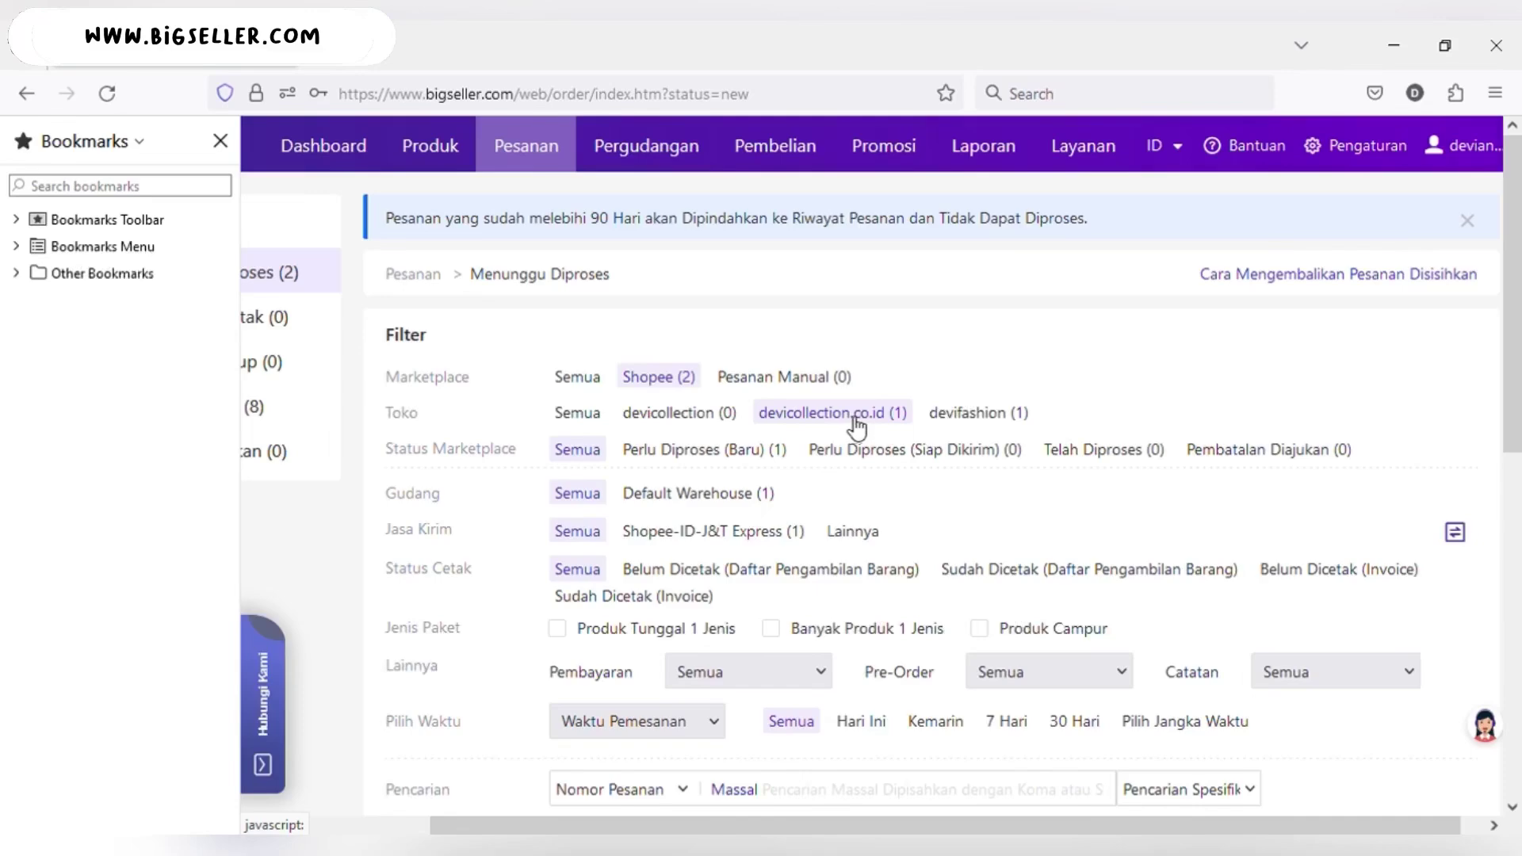
{"action": "scroll", "coordinate": [848, 428], "scroll_direction": "down", "scroll_amount": 8}
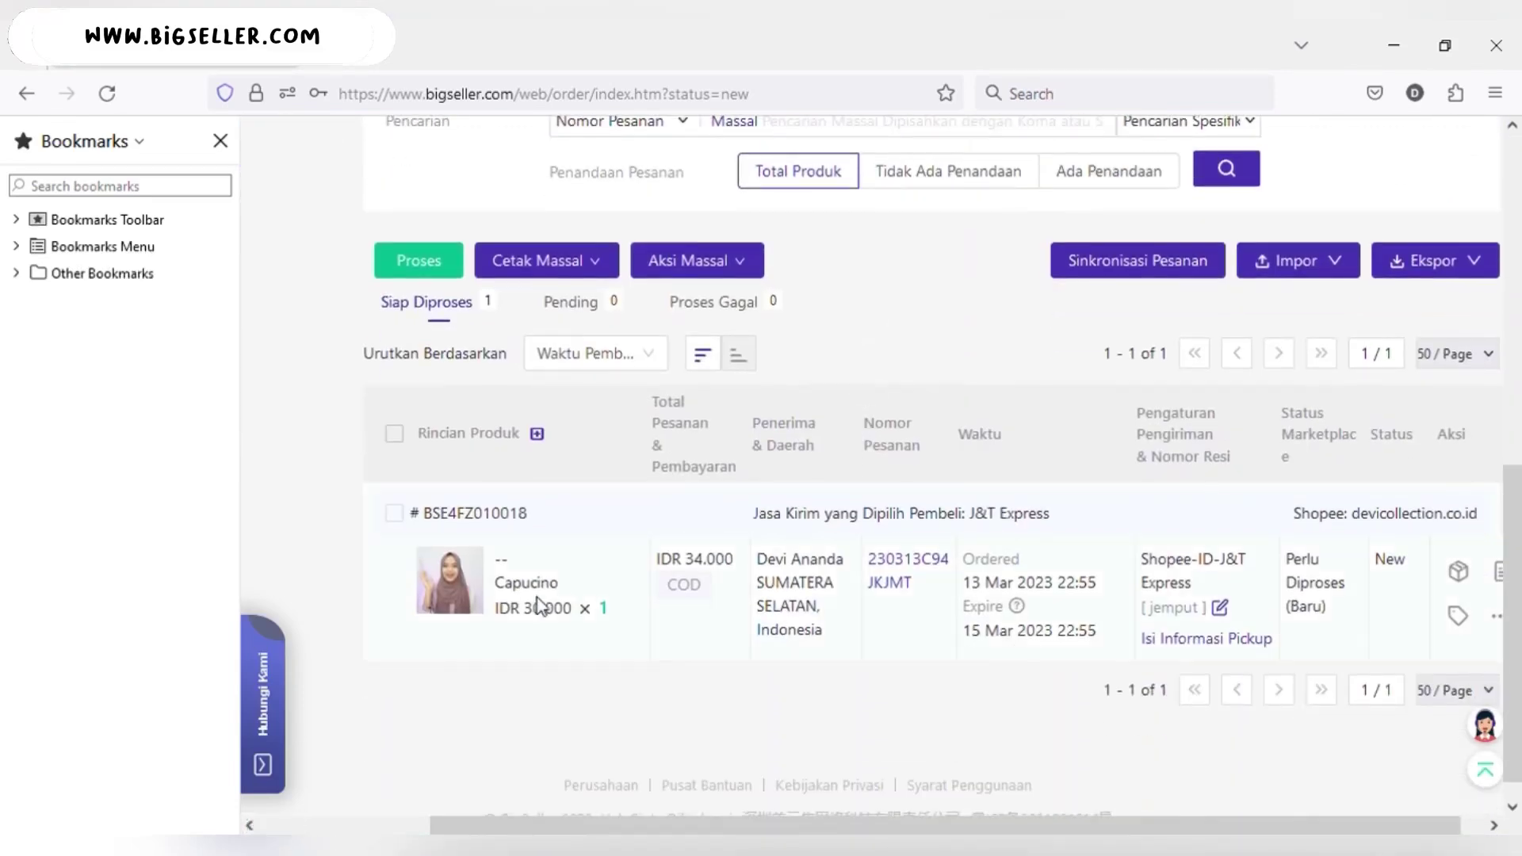
{"action": "scroll", "coordinate": [803, 564], "scroll_direction": "up", "scroll_amount": 8}
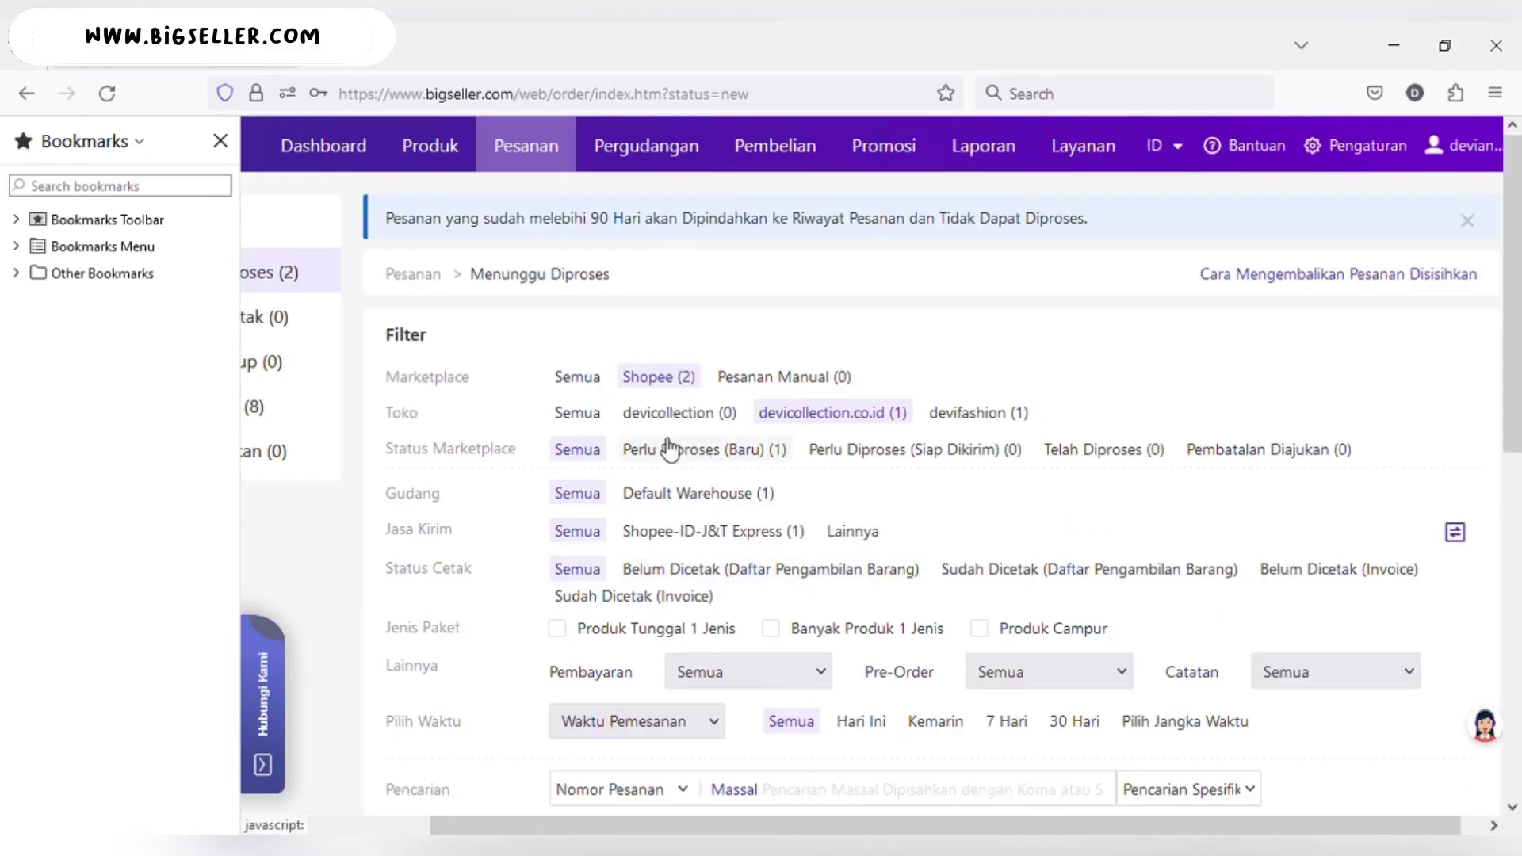
- Reset the Toko filter to Semua to show waiting orders from all shops
{"action": "left_click", "coordinate": [550, 416]}
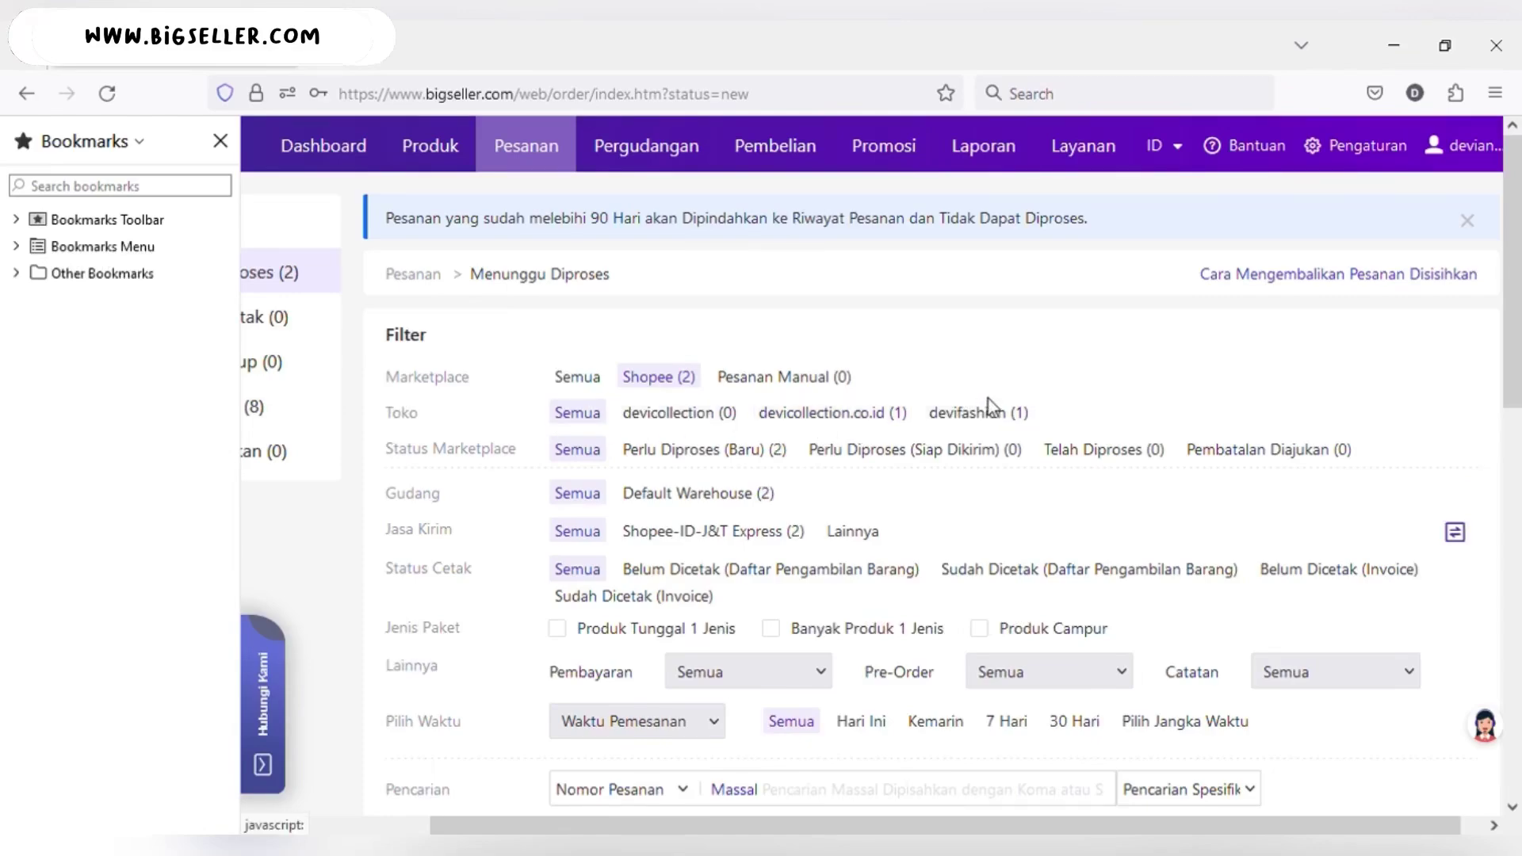
{"action": "scroll", "coordinate": [795, 471], "scroll_direction": "down", "scroll_amount": 10}
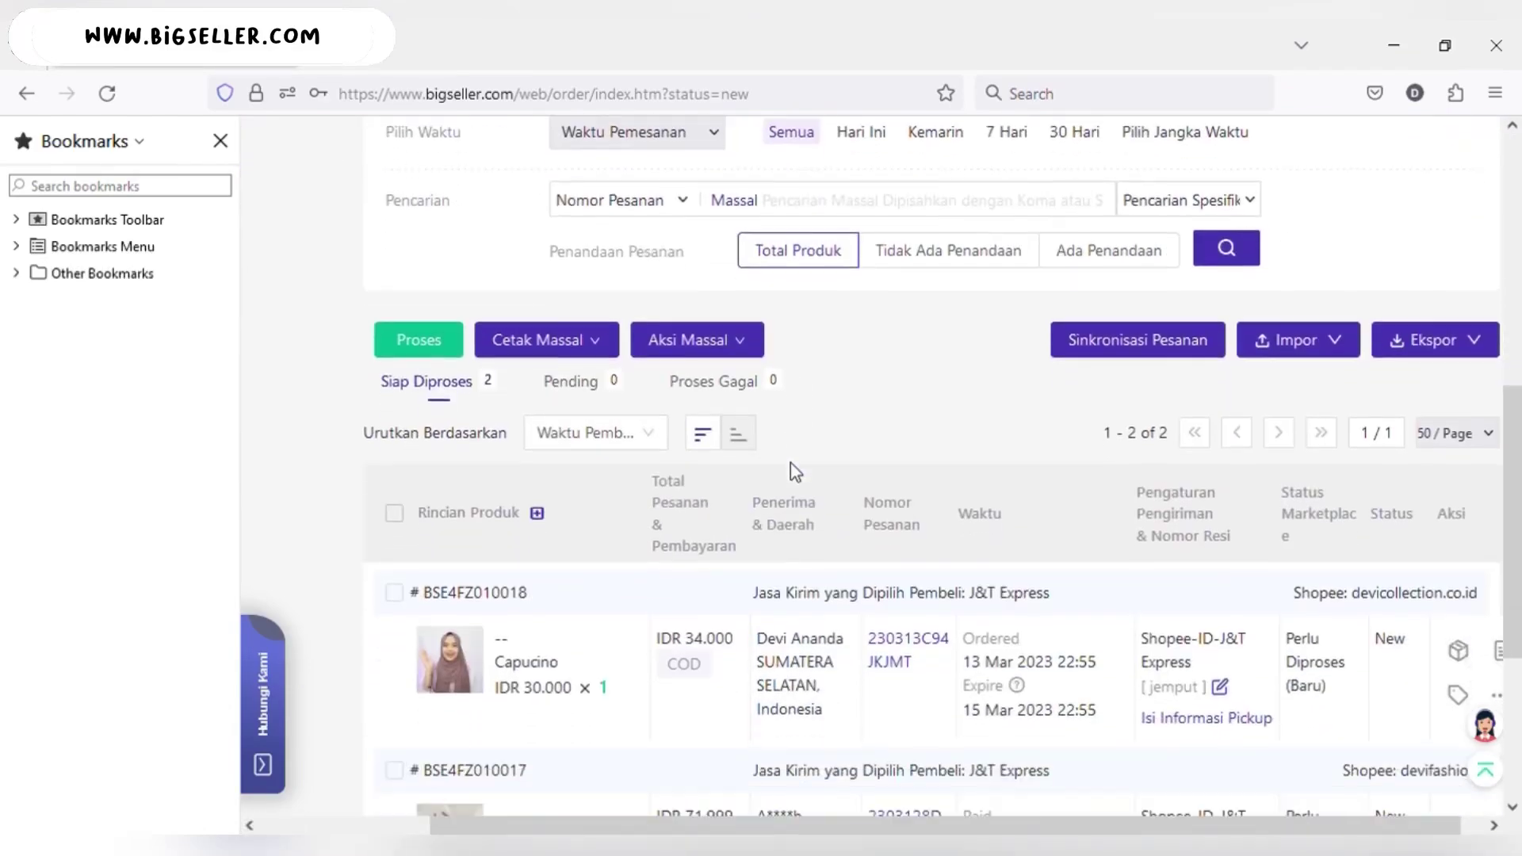
{"action": "scroll", "coordinate": [795, 471], "scroll_direction": "up", "scroll_amount": 10}
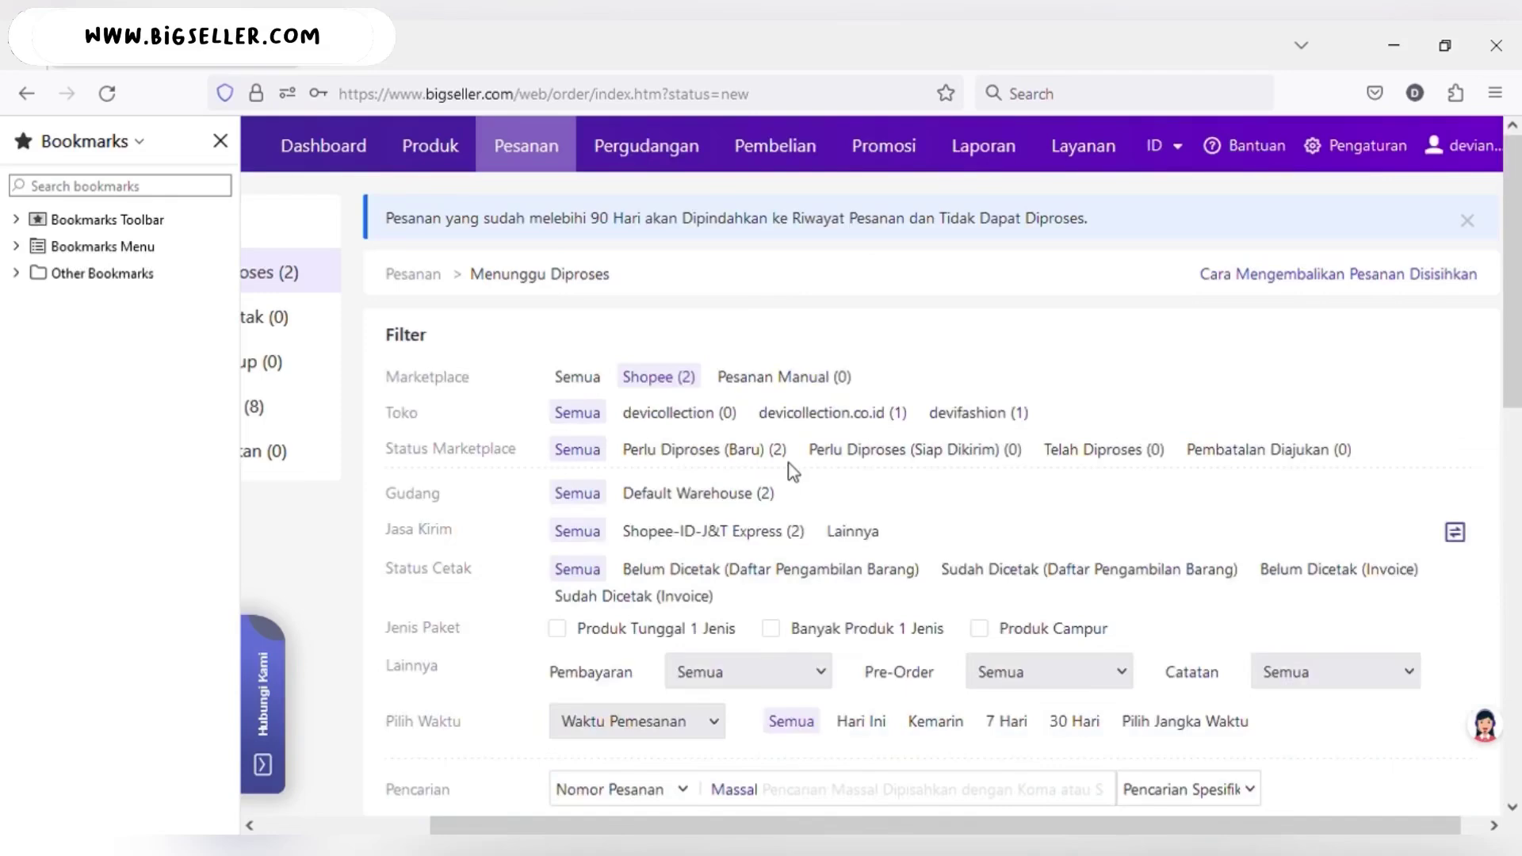
- Set Marketplace to Semua, select both waiting orders, and start processing them with Proses
{"action": "left_click", "coordinate": [583, 378]}
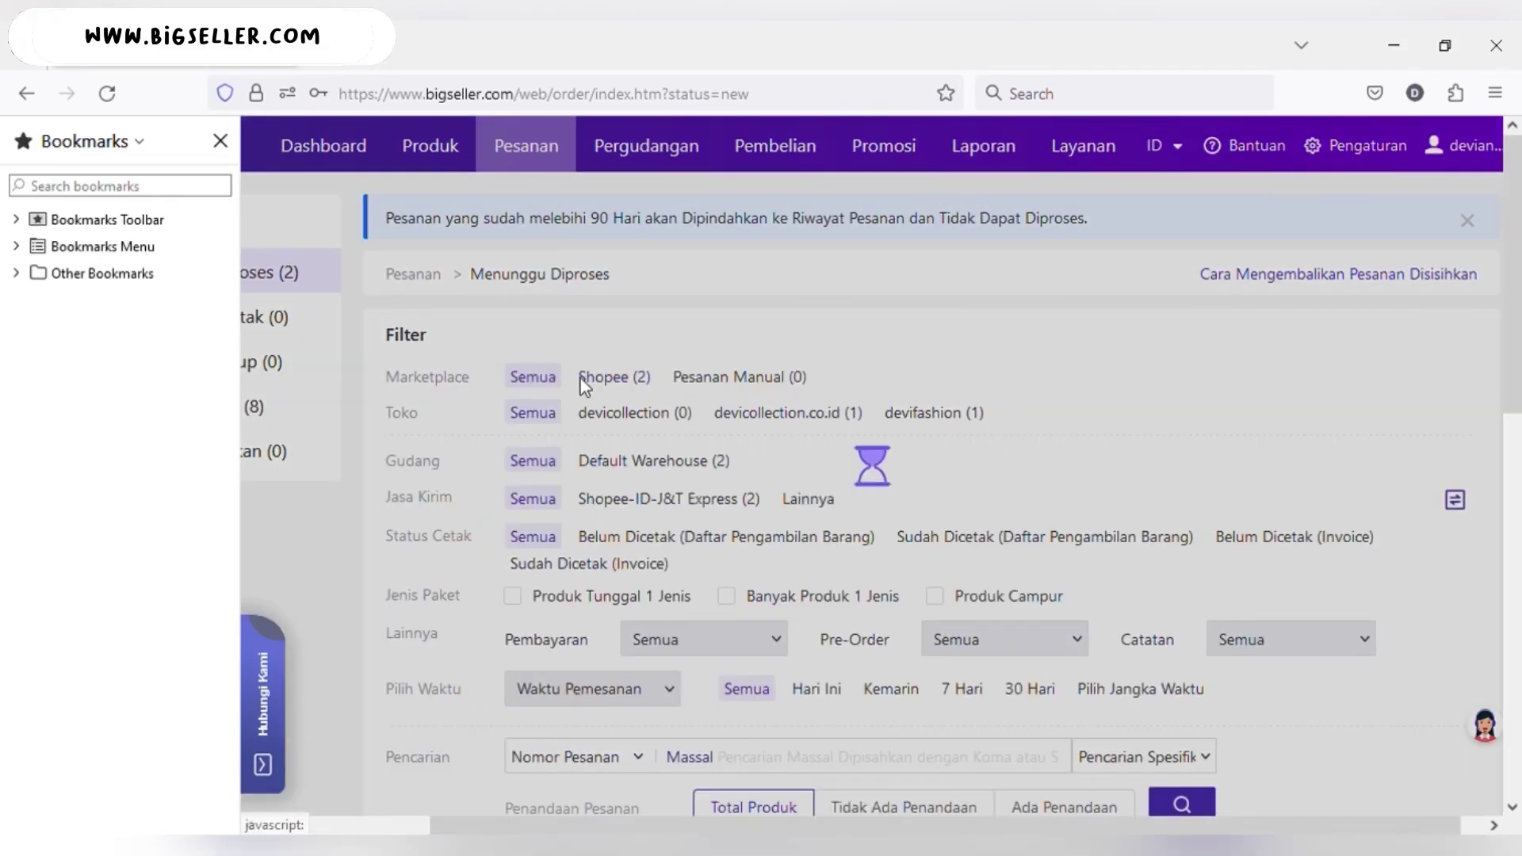
{"action": "scroll", "coordinate": [679, 416], "scroll_direction": "down", "scroll_amount": 10}
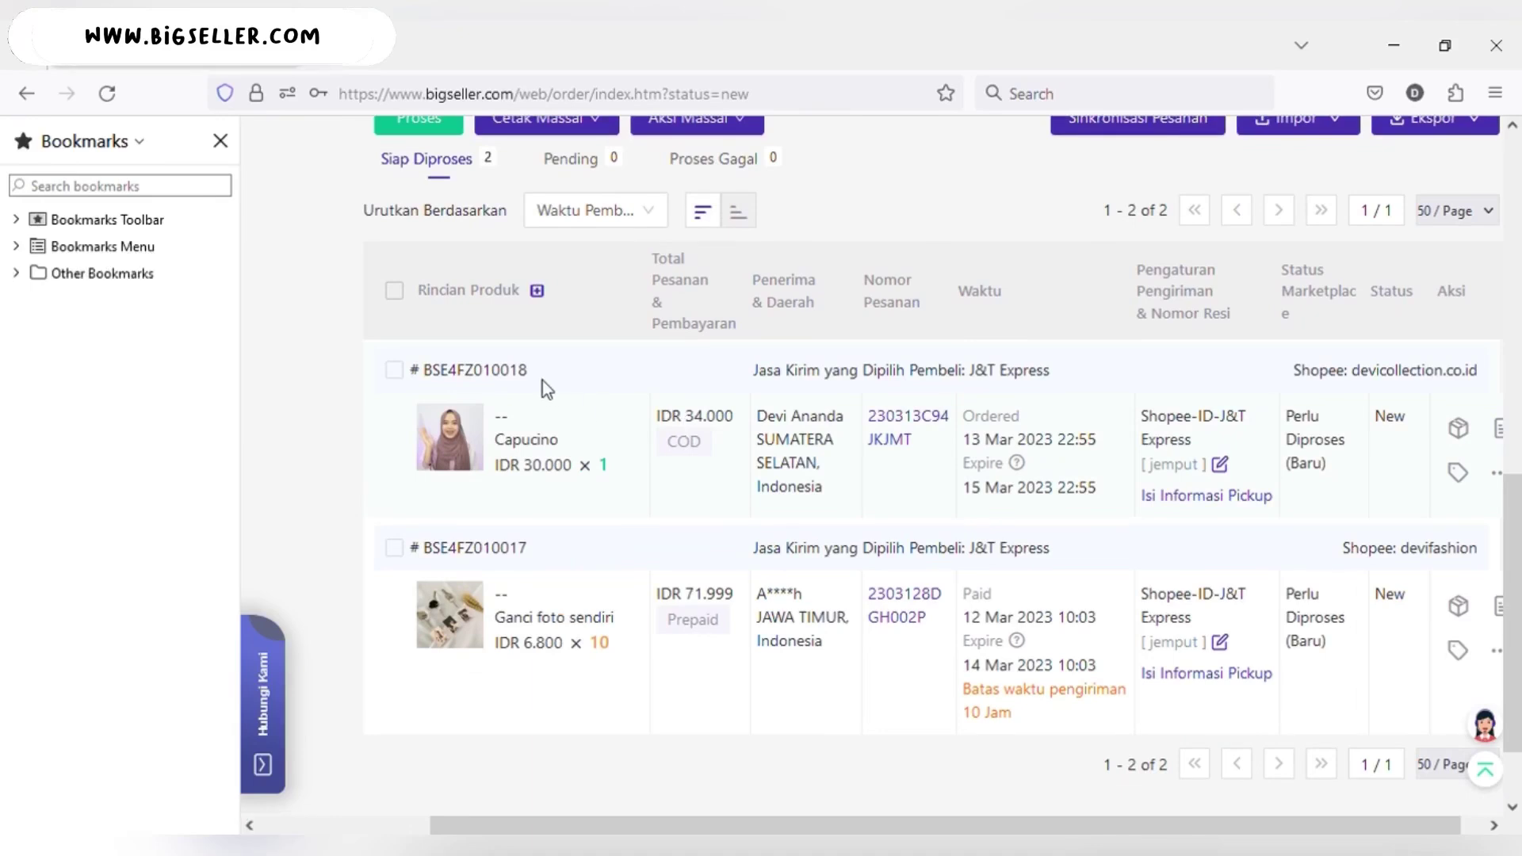
{"action": "left_click", "coordinate": [395, 292]}
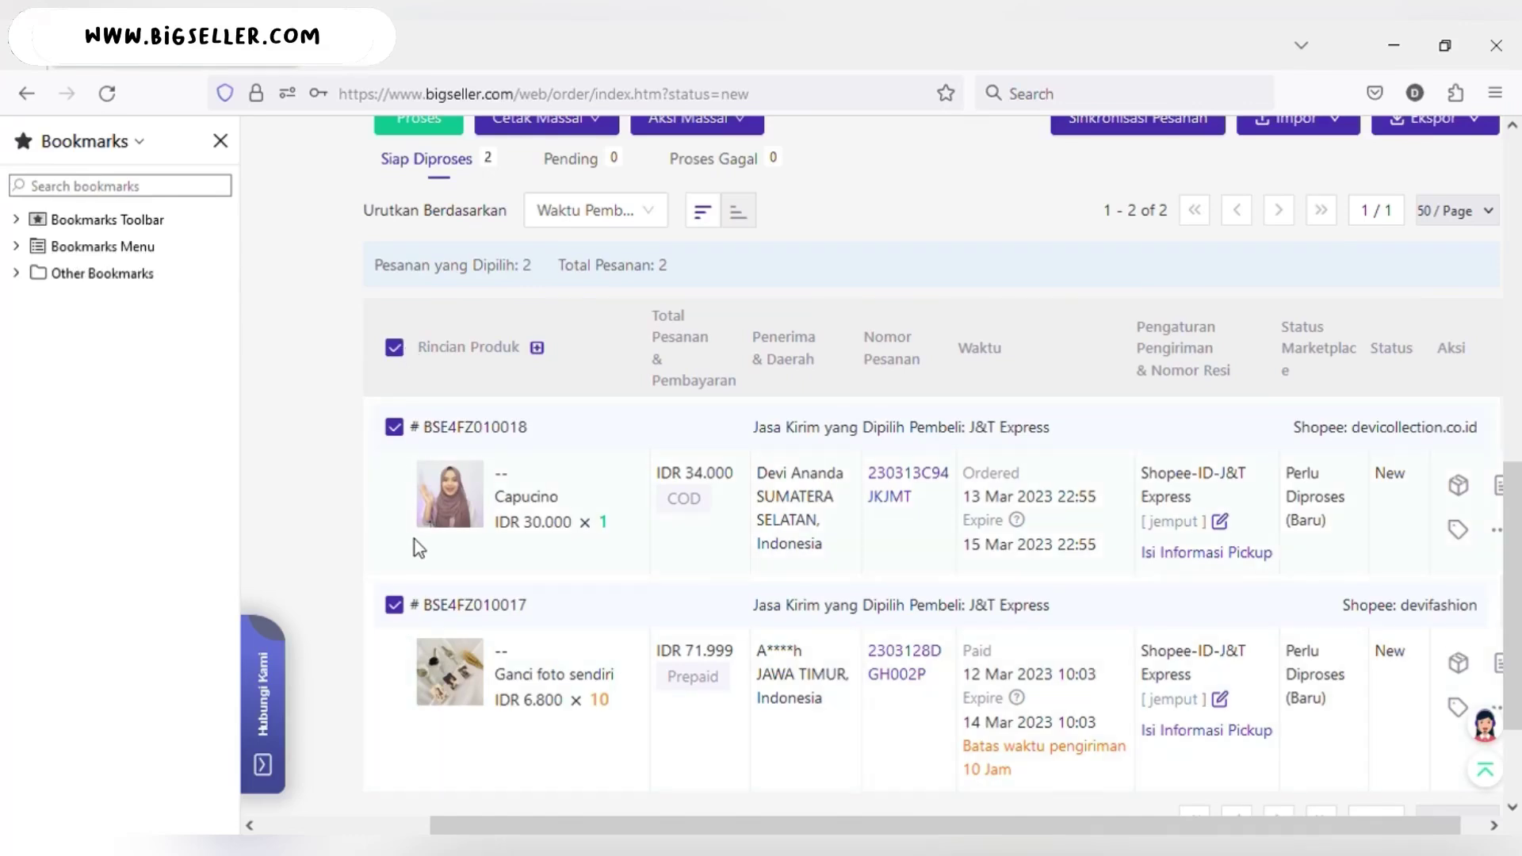
{"action": "scroll", "coordinate": [469, 407], "scroll_direction": "up", "scroll_amount": 2}
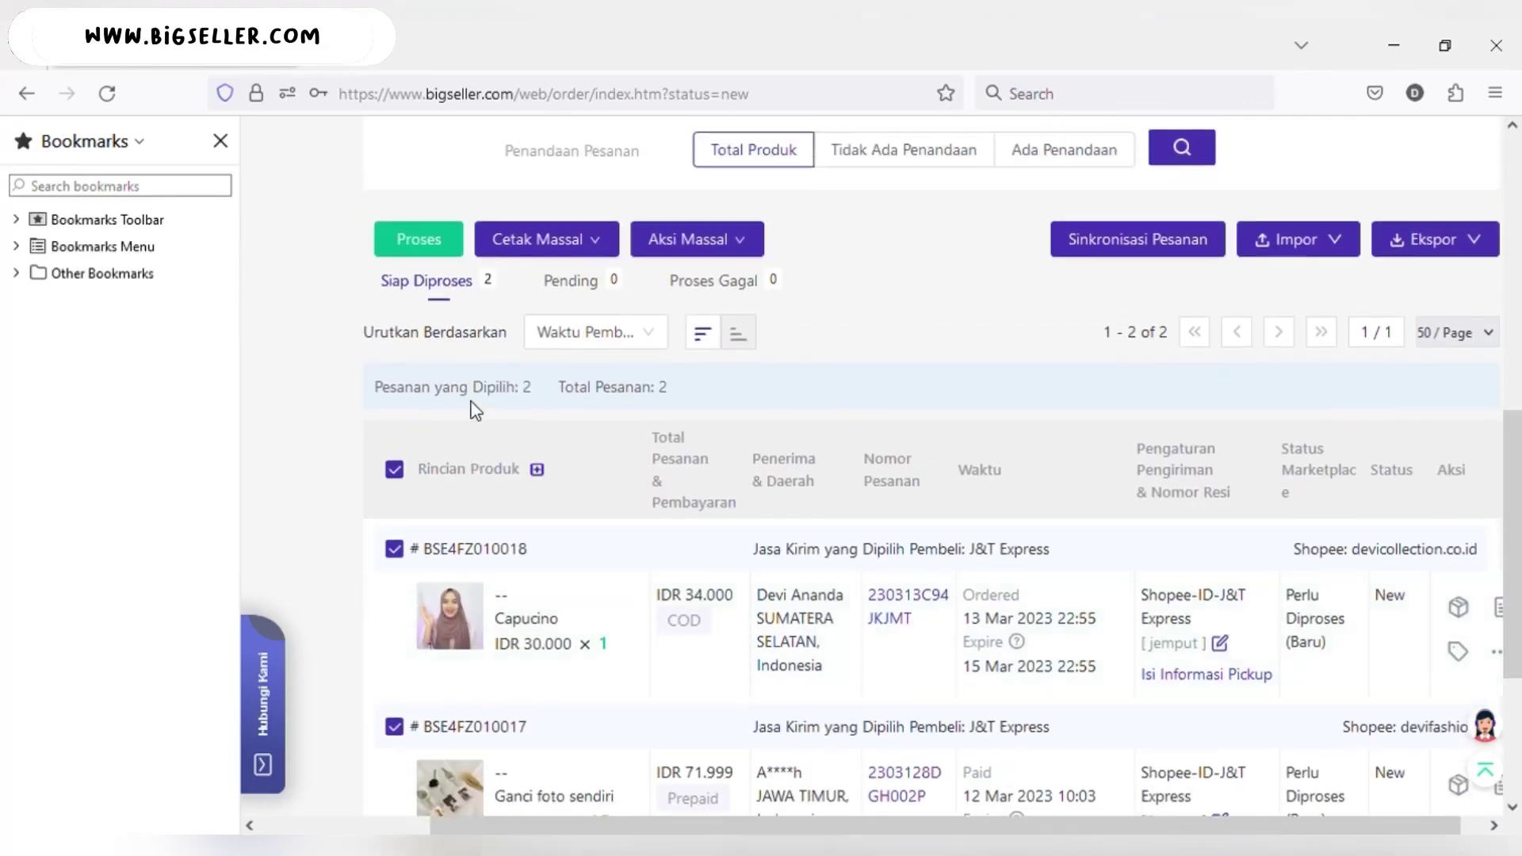
{"action": "left_click", "coordinate": [425, 242]}
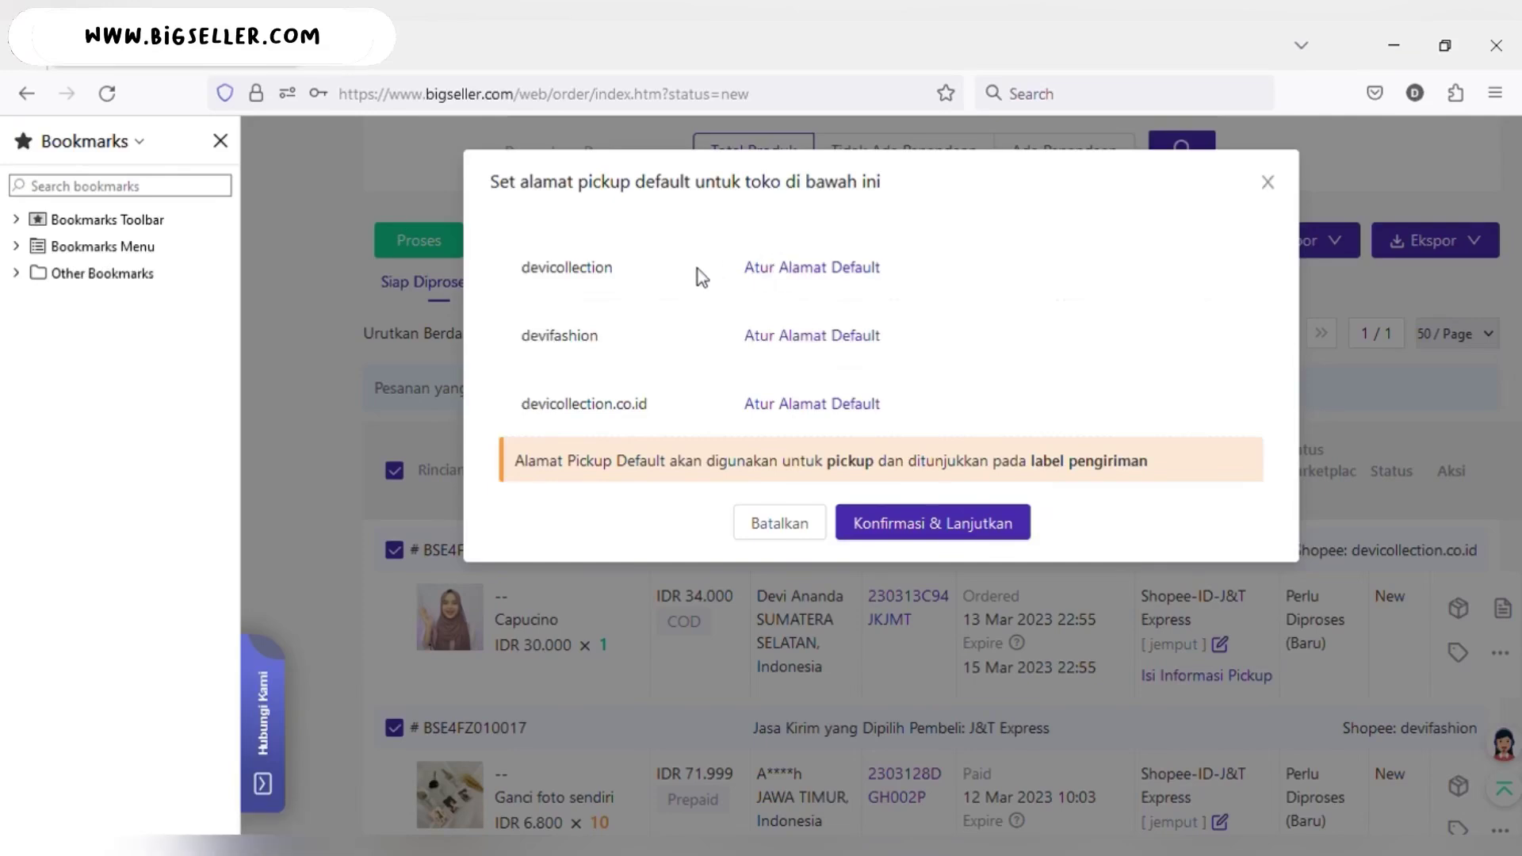
- Apply devicollection's saved pickup address with the sender's name and phone, then begin devifashion's address
{"action": "left_click", "coordinate": [803, 273]}
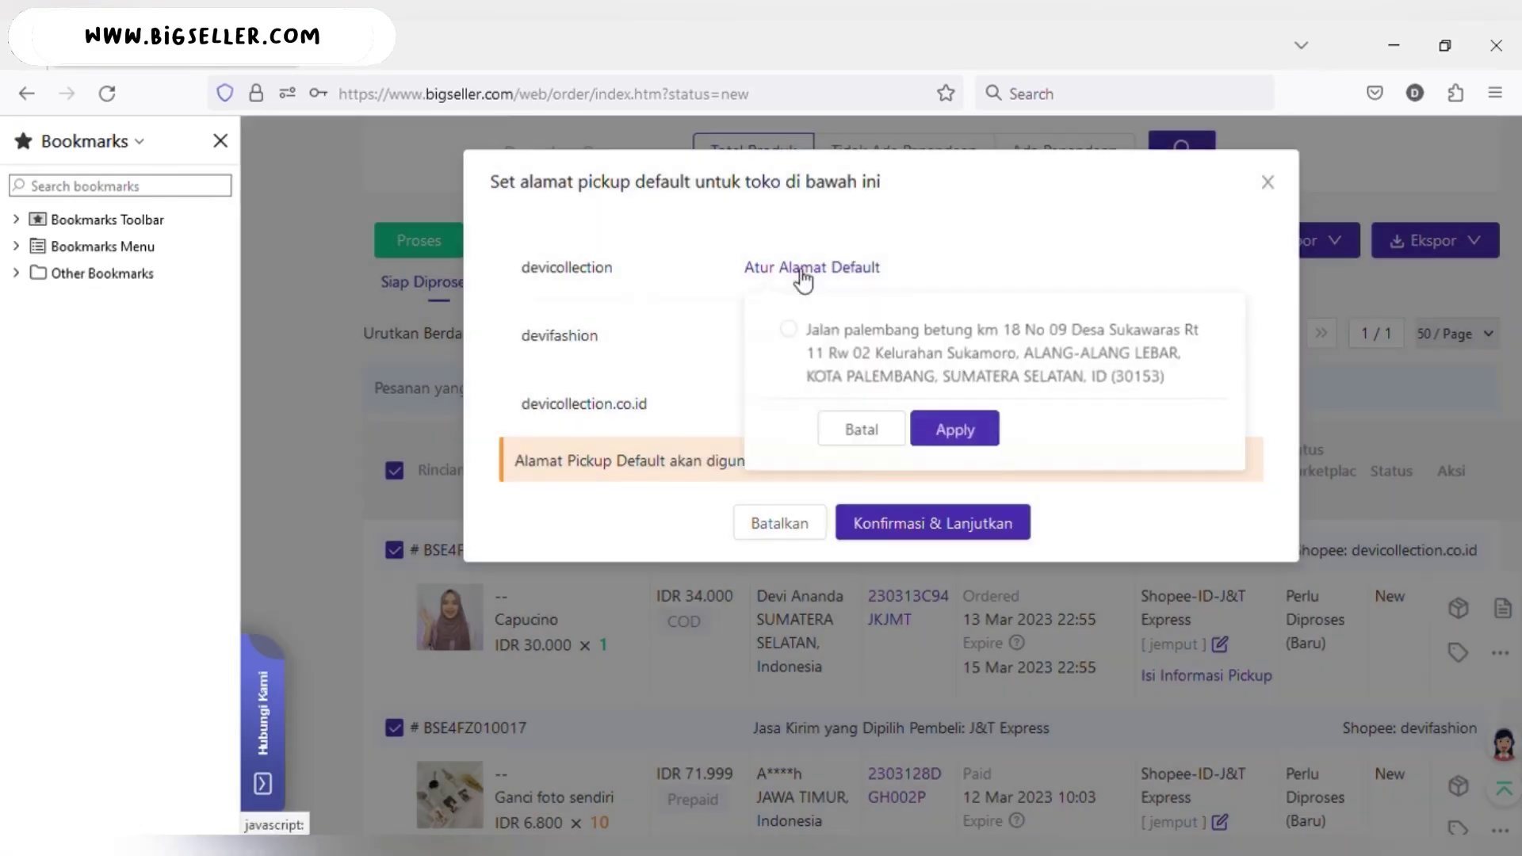
{"action": "left_click", "coordinate": [792, 332]}
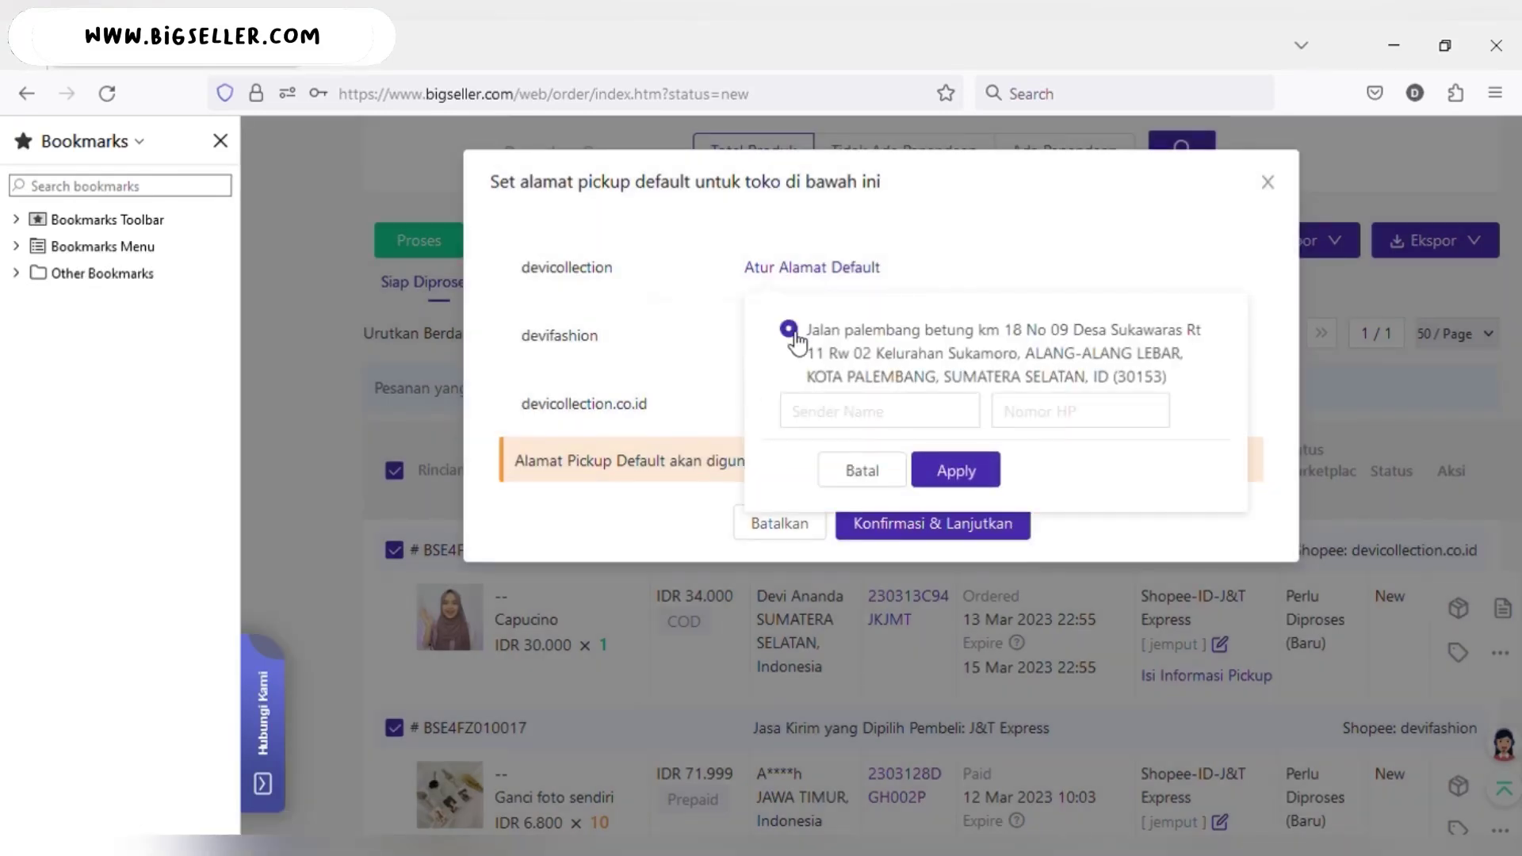
{"action": "left_click", "coordinate": [875, 413]}
{"action": "type", "text": "Devi"}
{"action": "left_click", "coordinate": [1037, 416]}
{"action": "left_click", "coordinate": [953, 508]}
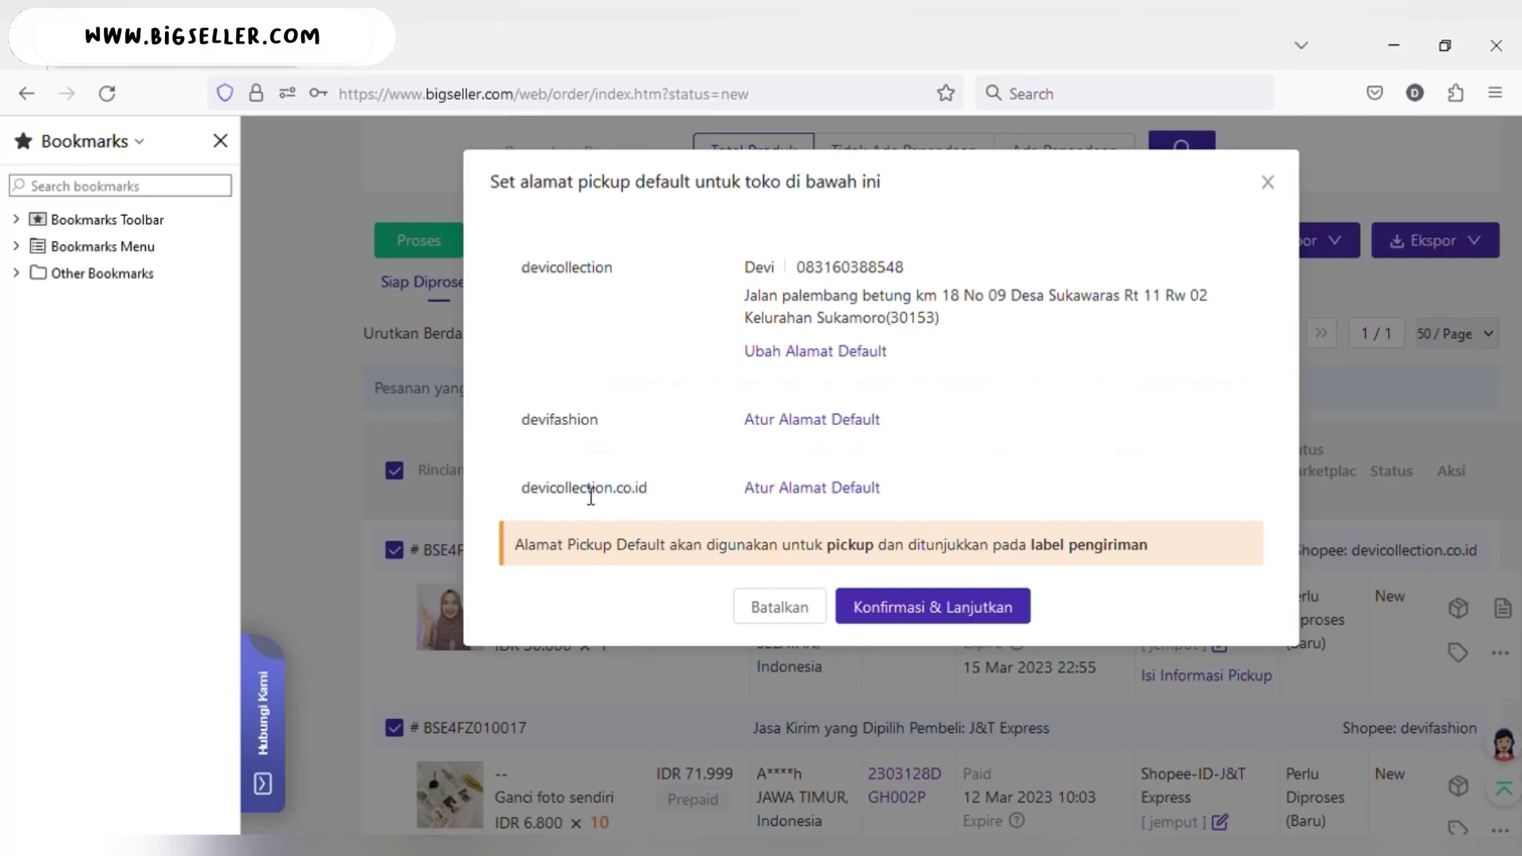
{"action": "left_click", "coordinate": [792, 422]}
{"action": "left_click", "coordinate": [955, 346]}
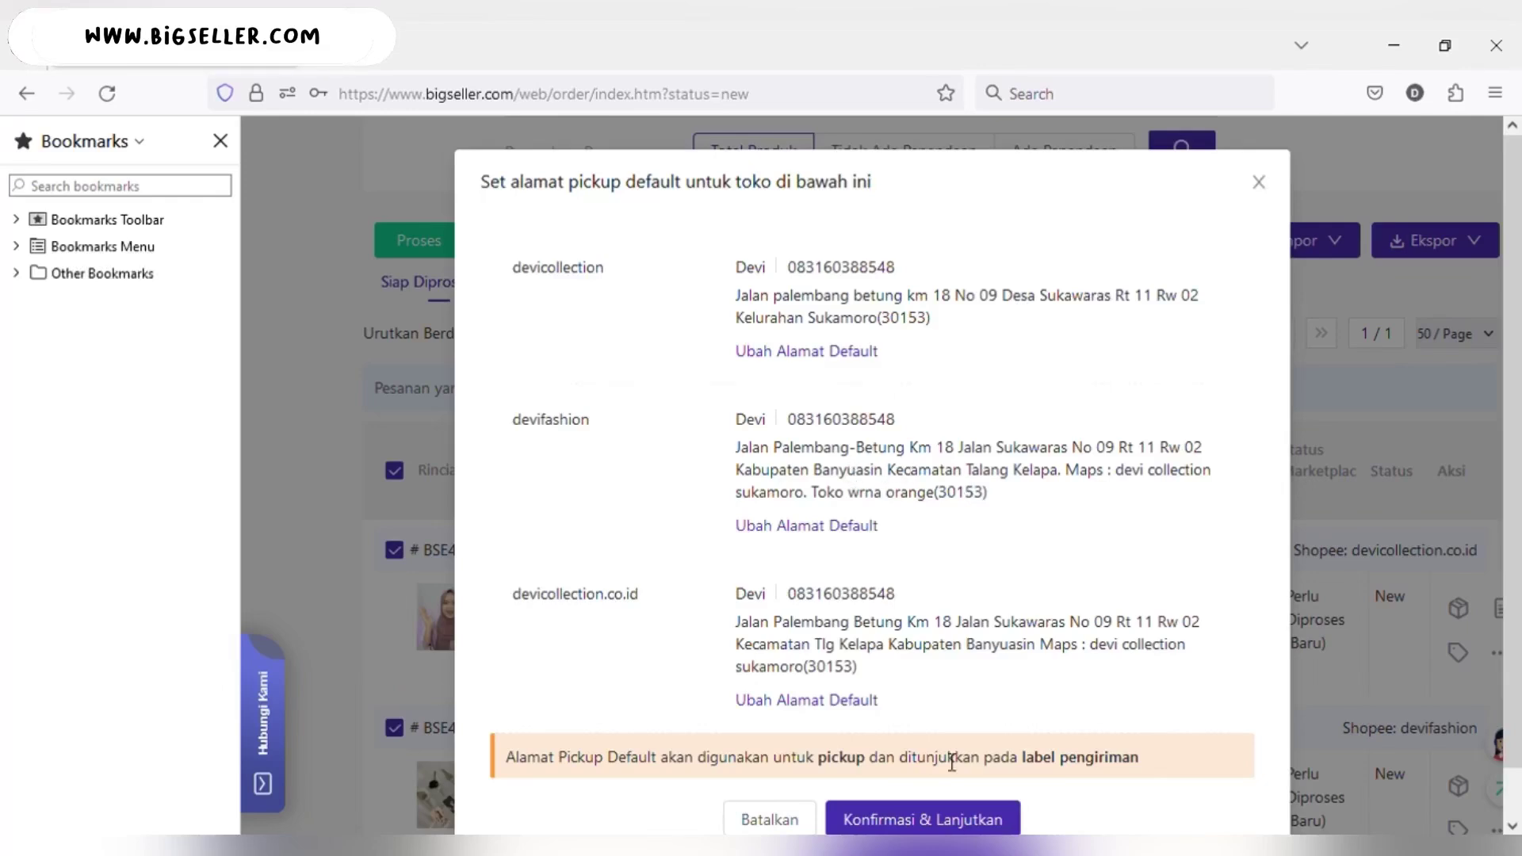
- Confirm the pickup addresses, save and process both orders, and close the result summary
{"action": "left_click", "coordinate": [905, 821]}
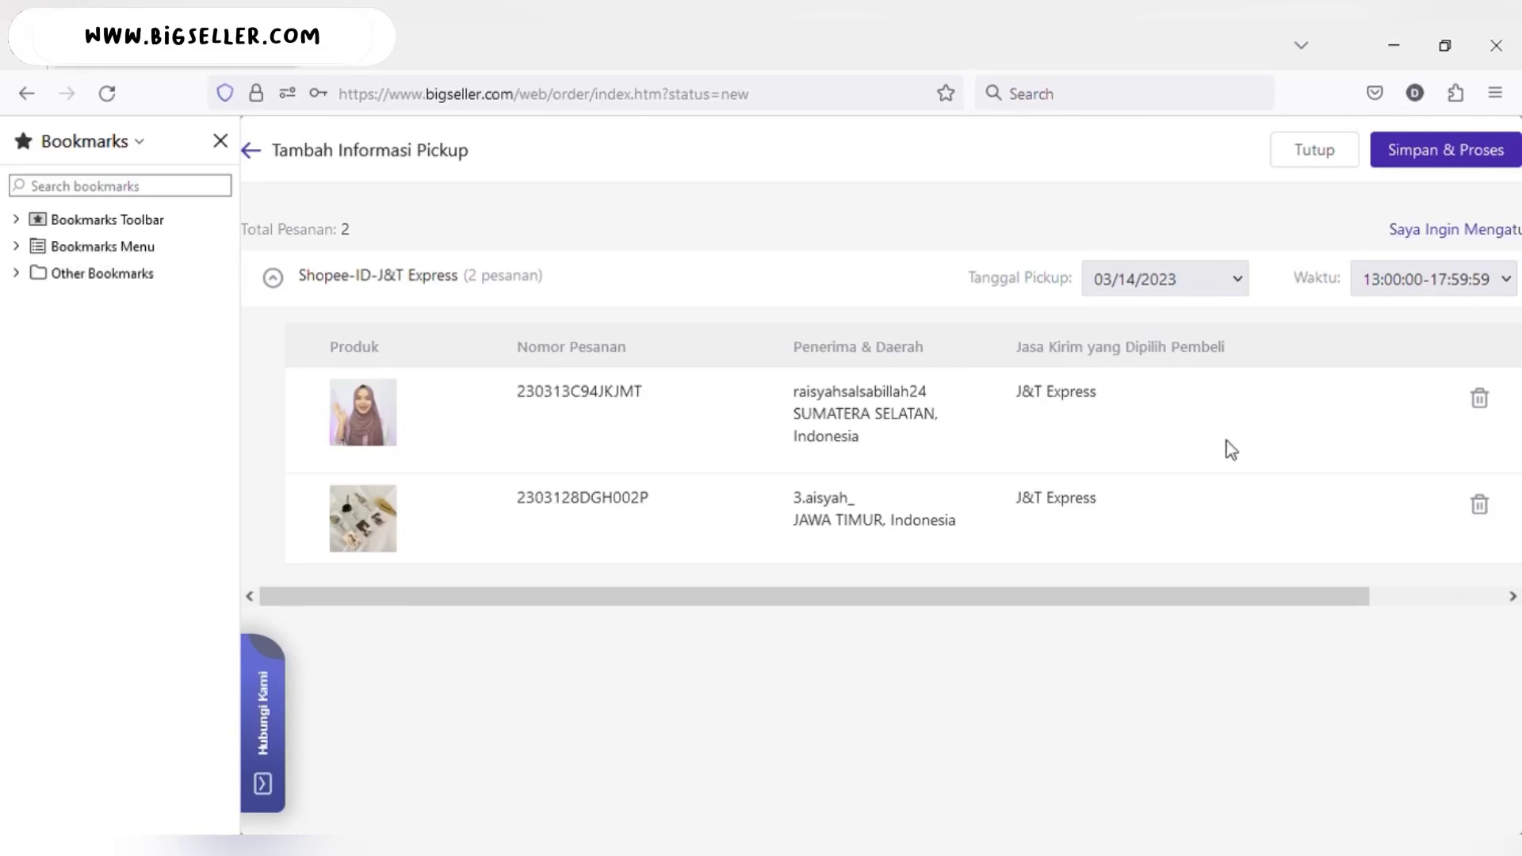
{"action": "left_click", "coordinate": [1404, 168]}
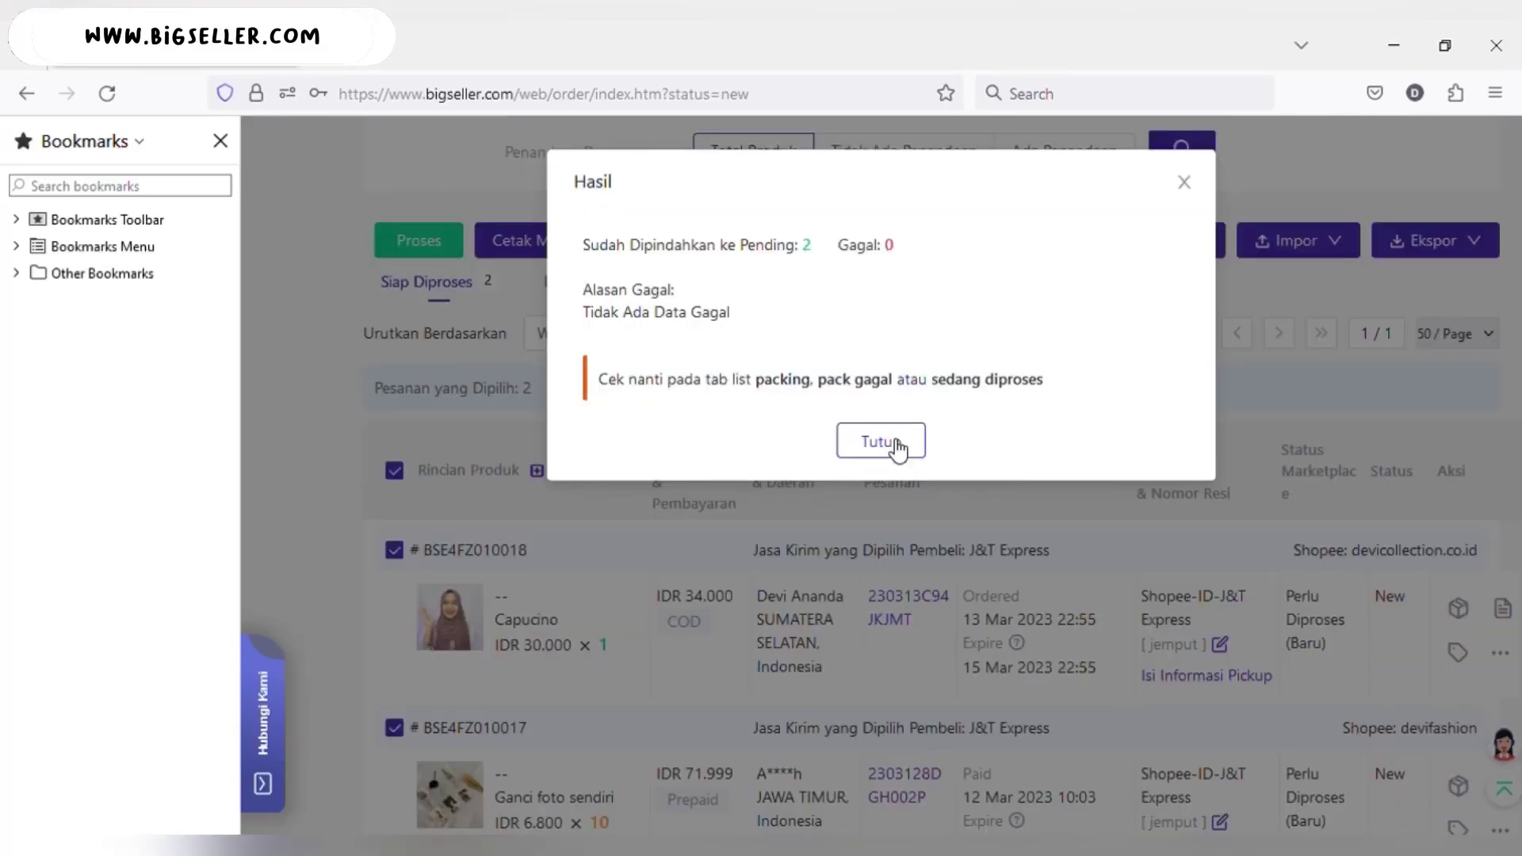
{"action": "left_click", "coordinate": [888, 440]}
{"action": "scroll", "coordinate": [890, 444], "scroll_direction": "up", "scroll_amount": 8}
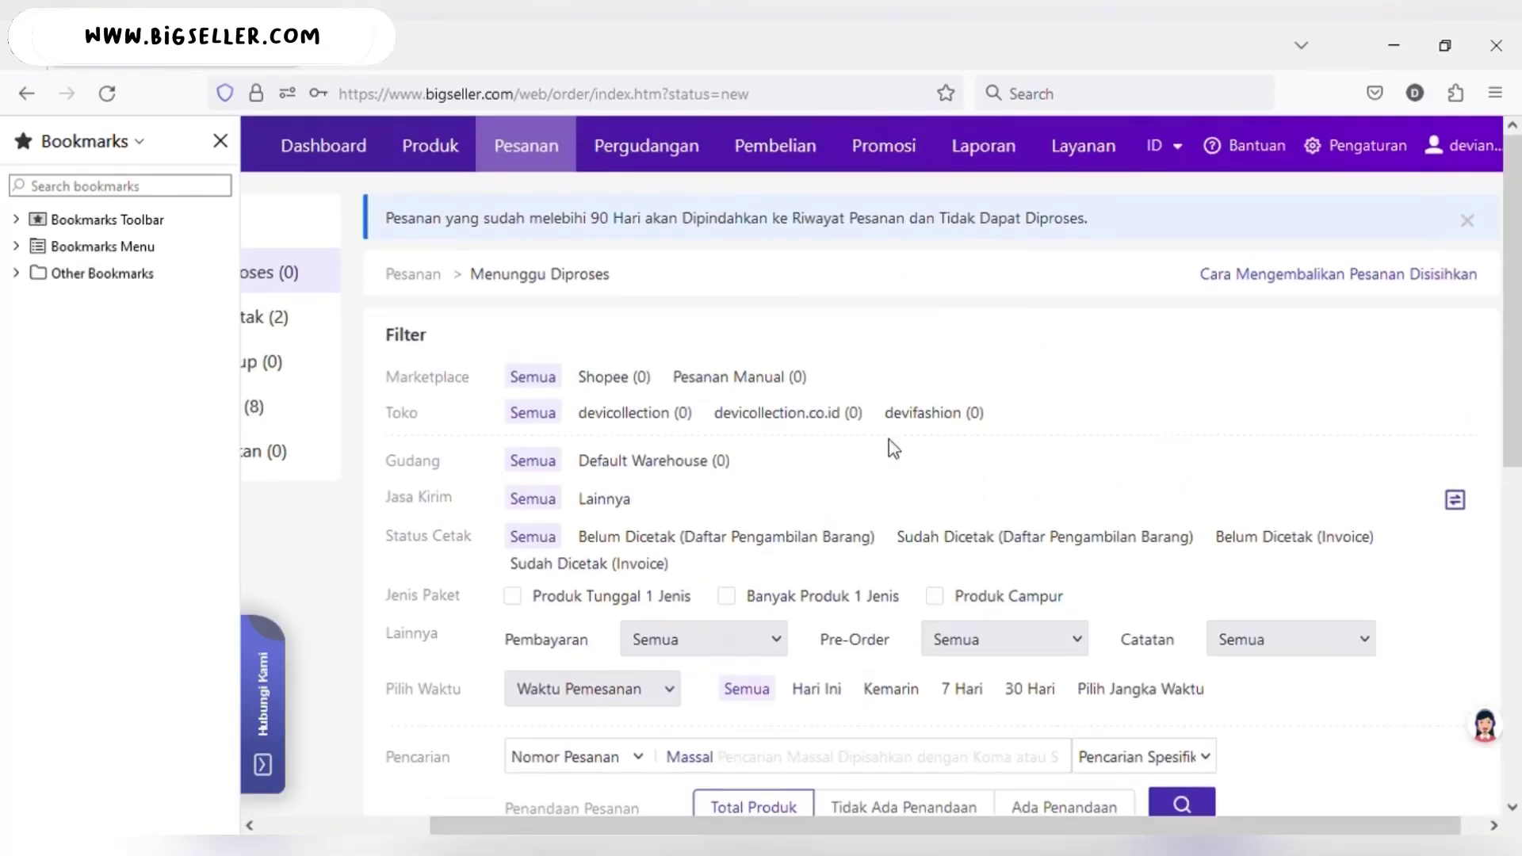
{"action": "scroll", "coordinate": [888, 444], "scroll_direction": "left", "scroll_amount": 3}
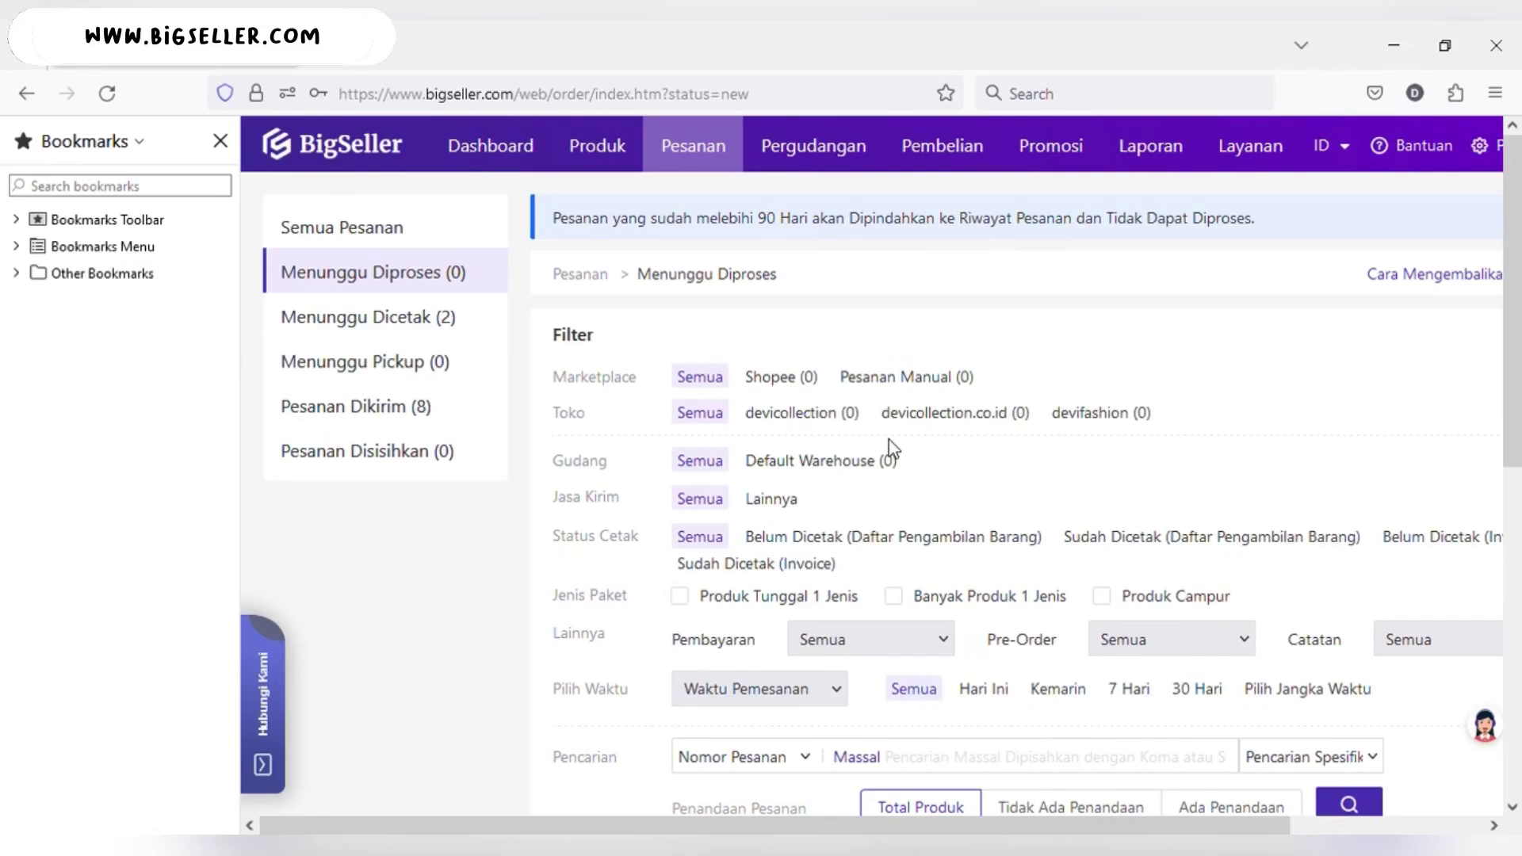
- Open Menunggu Dicetak (2) and review the two J&T Express orders with their tracking numbers
{"action": "left_click", "coordinate": [391, 321]}
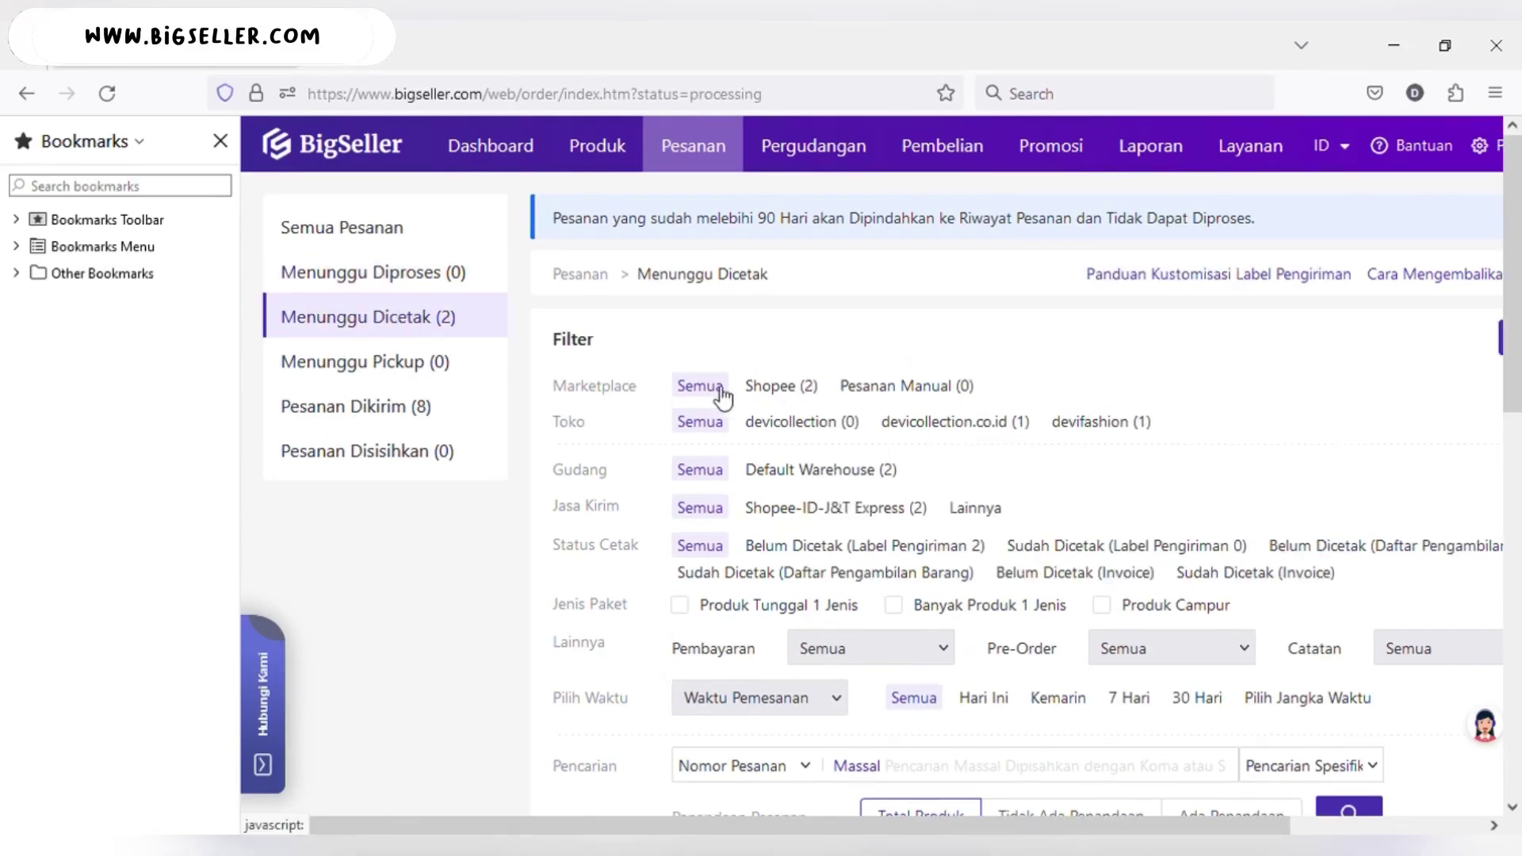
{"action": "scroll", "coordinate": [717, 397], "scroll_direction": "down", "scroll_amount": 8}
{"action": "scroll", "coordinate": [717, 394], "scroll_direction": "down", "scroll_amount": 2}
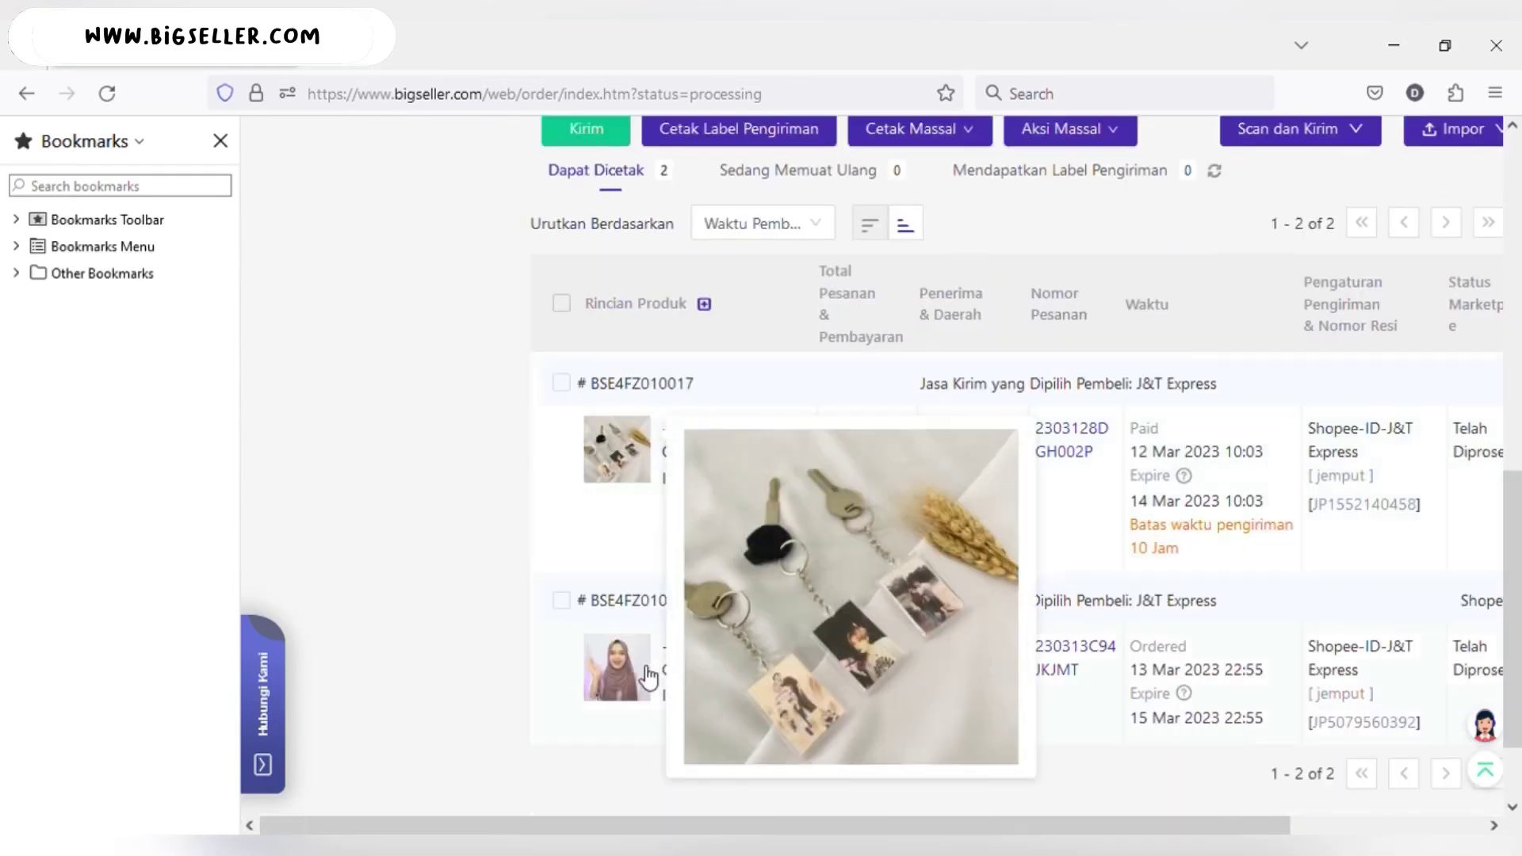
{"action": "mouse_move", "coordinate": [731, 650]}
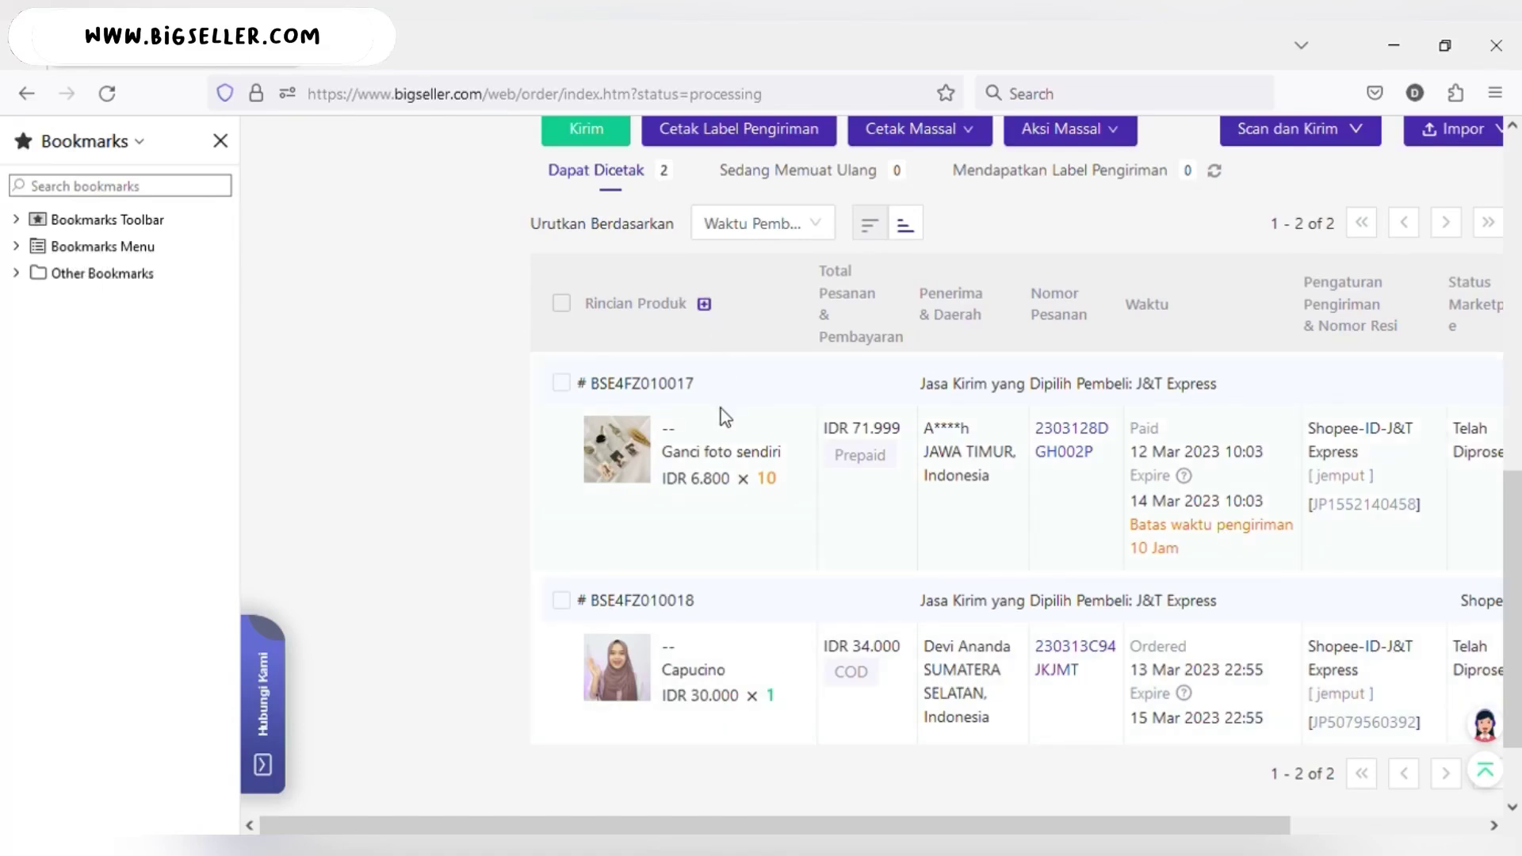
{"action": "left_click", "coordinate": [562, 304]}
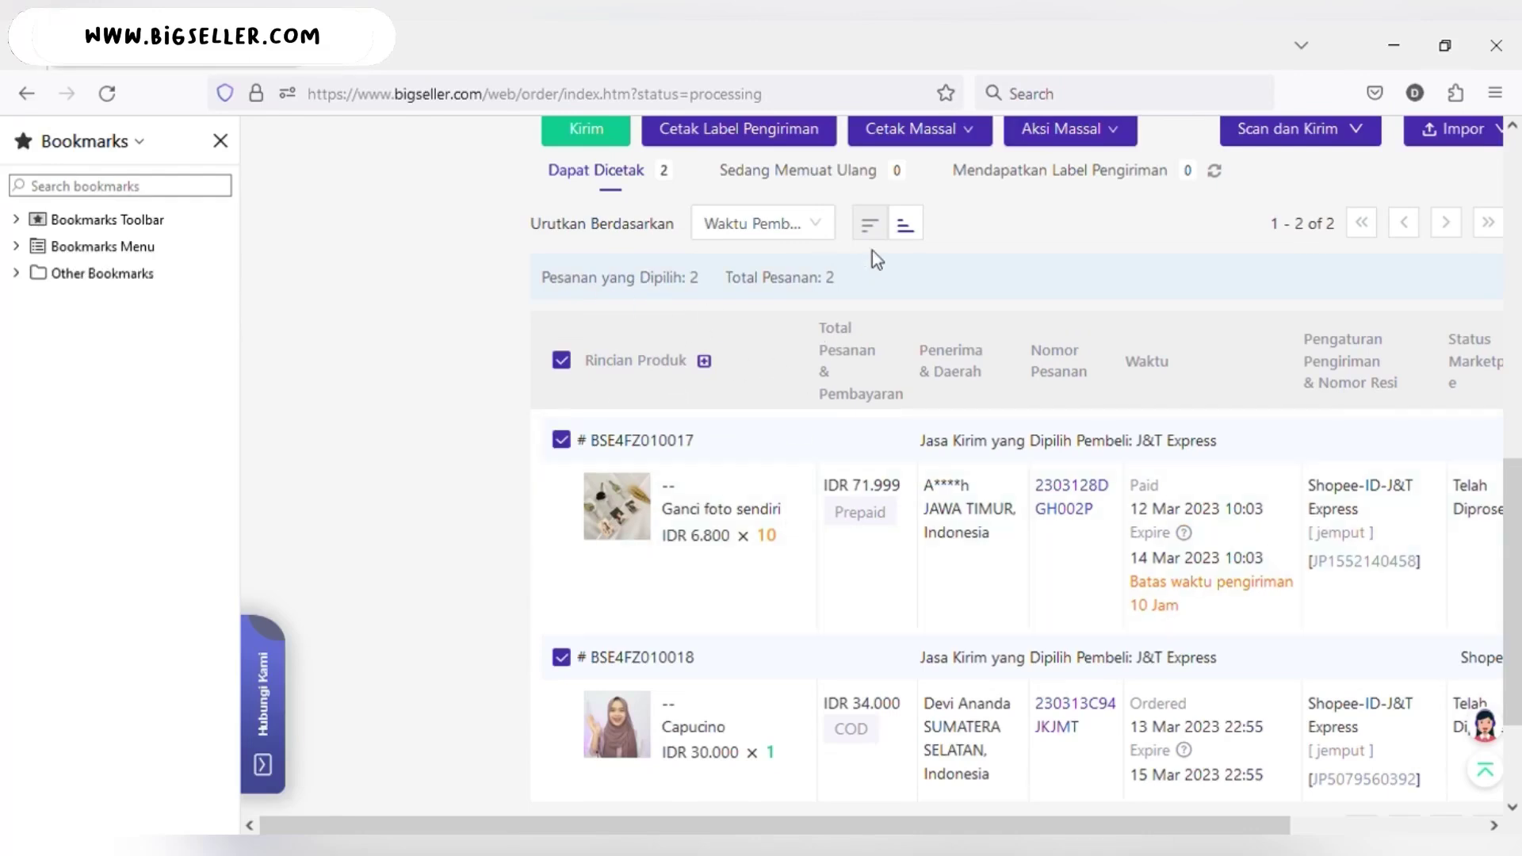
{"action": "scroll", "coordinate": [872, 250], "scroll_direction": "right", "scroll_amount": 1}
{"action": "scroll", "coordinate": [1228, 497], "scroll_direction": "right", "scroll_amount": 3}
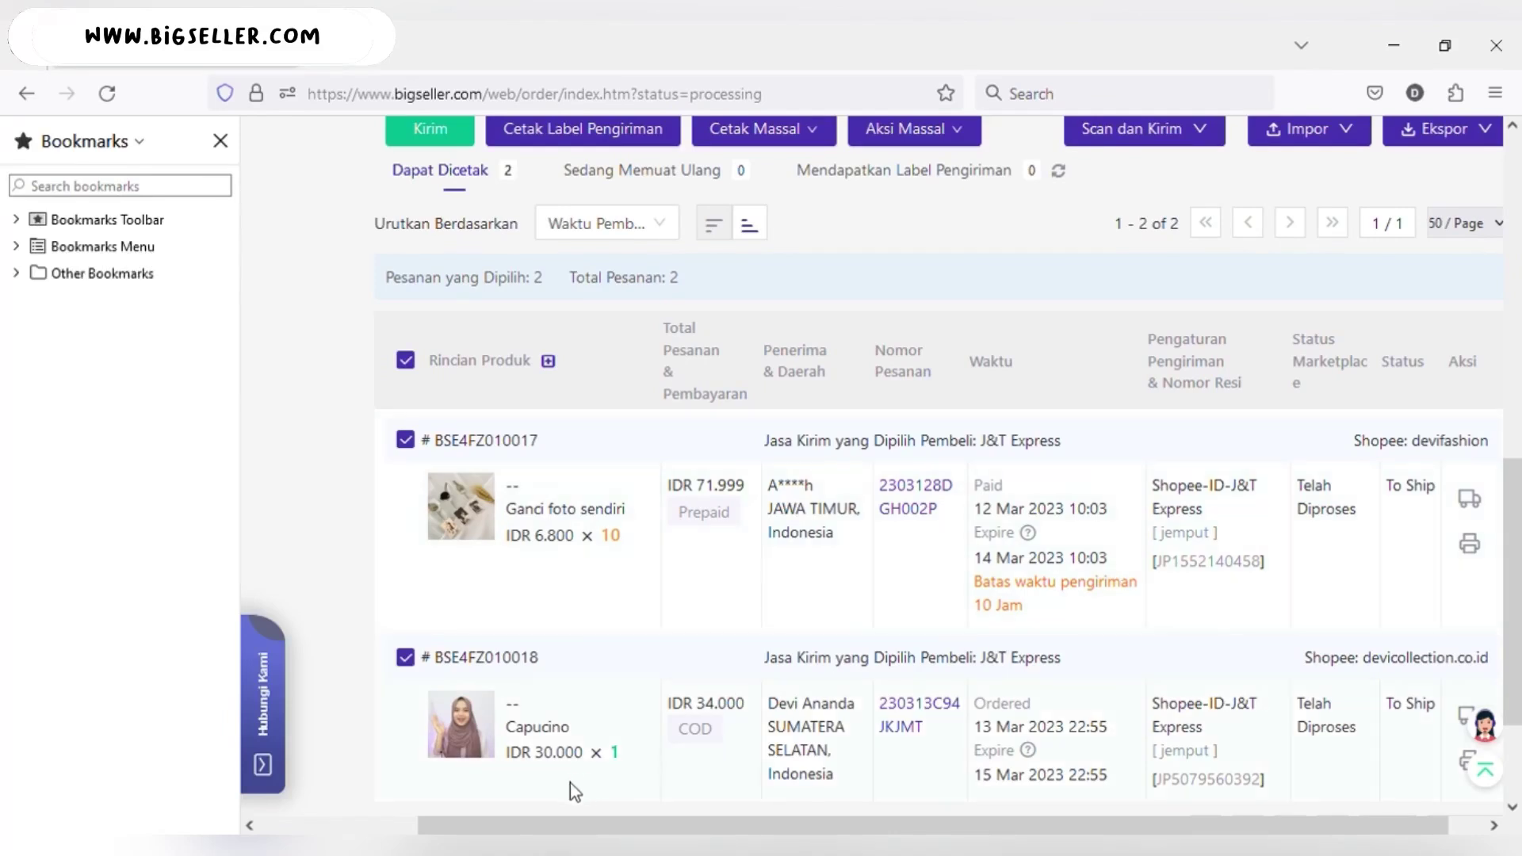
{"action": "scroll", "coordinate": [876, 559], "scroll_direction": "up", "scroll_amount": 2}
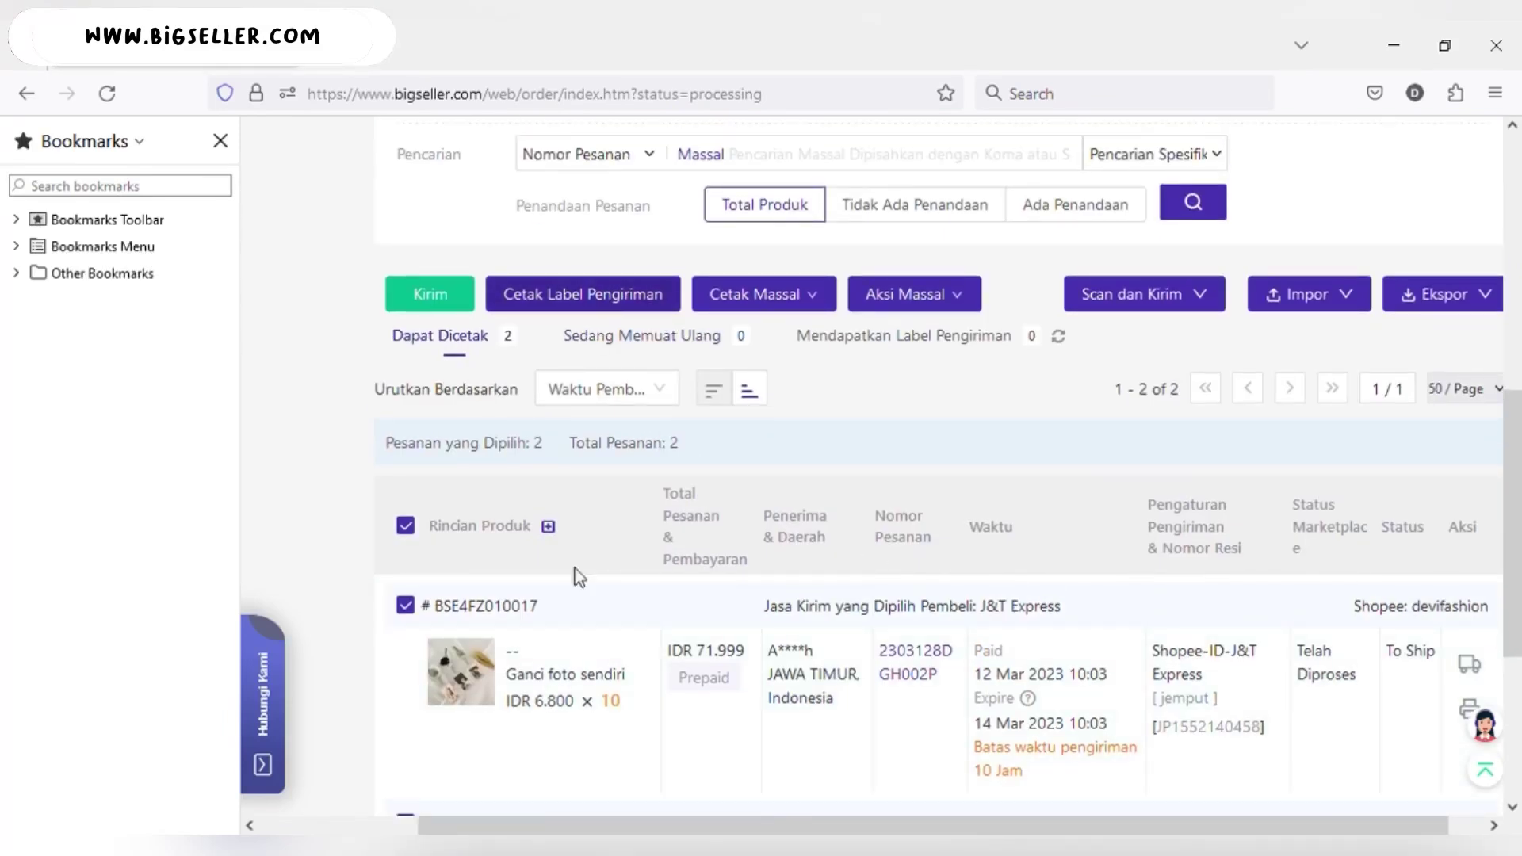
{"action": "scroll", "coordinate": [574, 666], "scroll_direction": "down", "scroll_amount": 2}
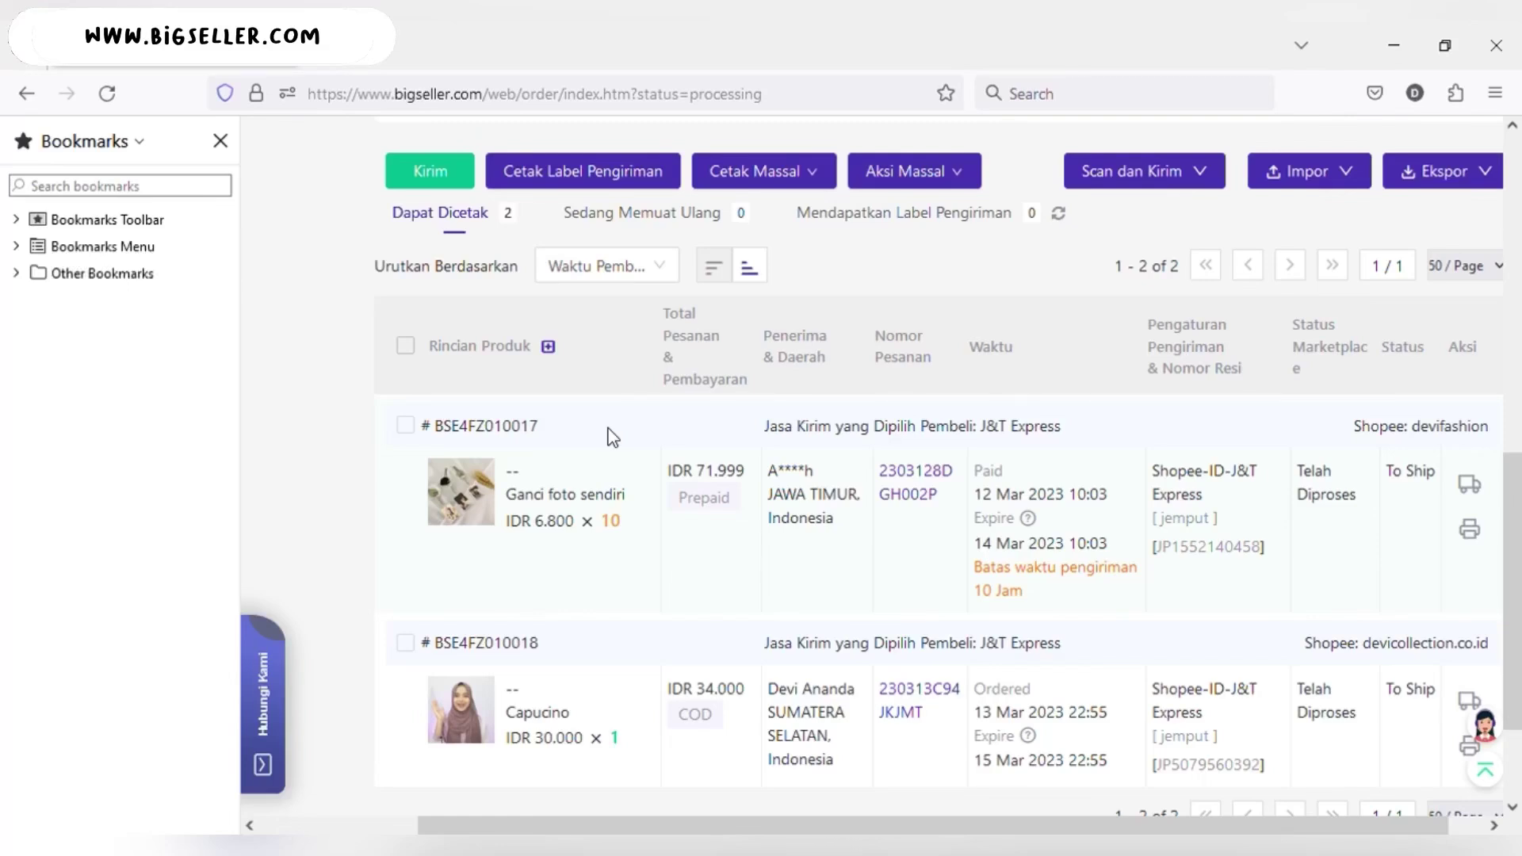
{"action": "left_click", "coordinate": [405, 426]}
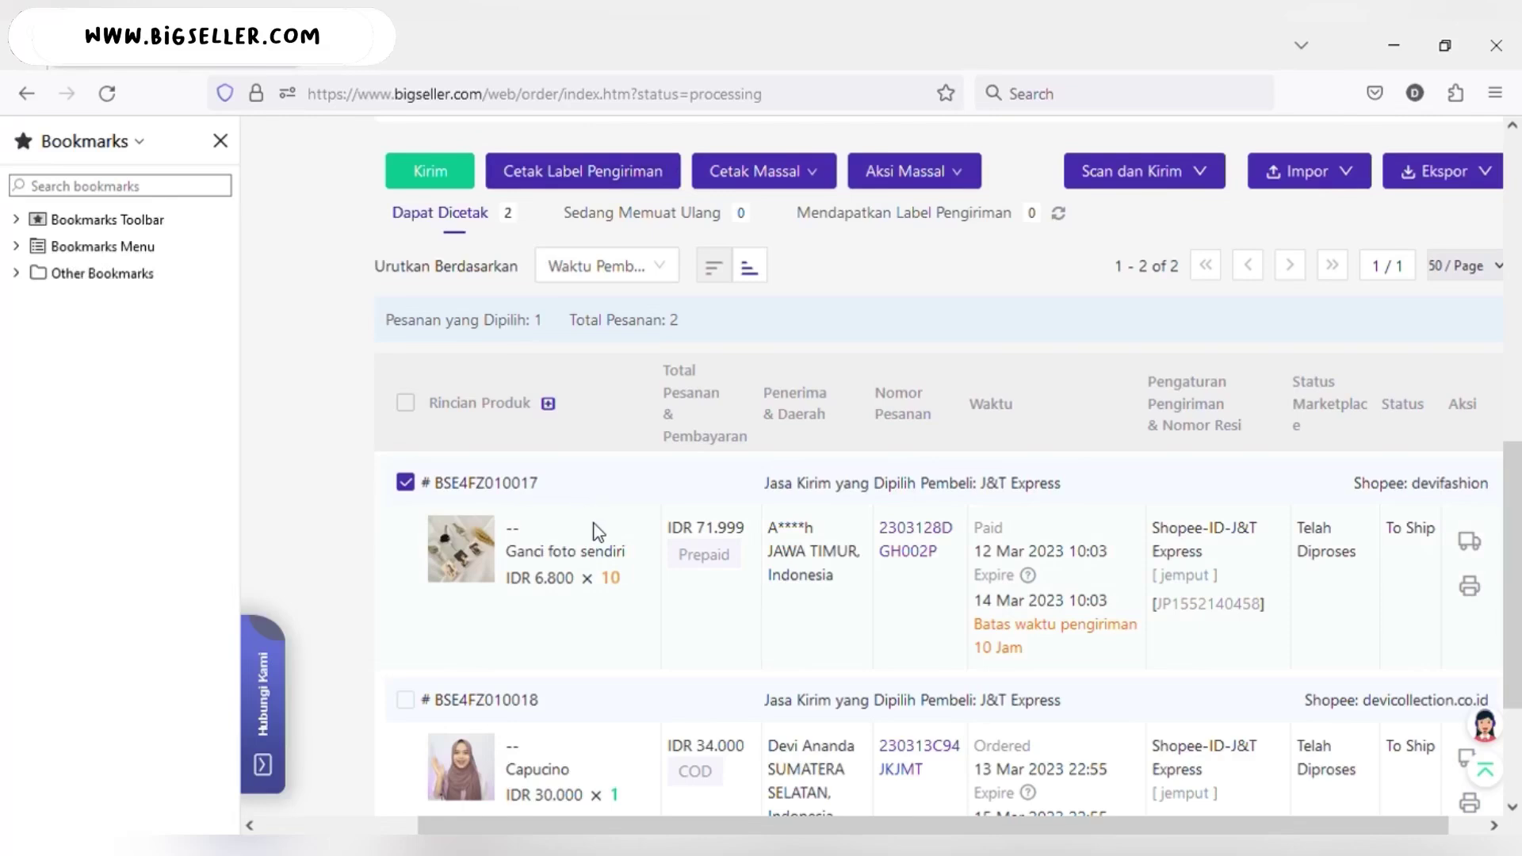
{"action": "left_click", "coordinate": [555, 171]}
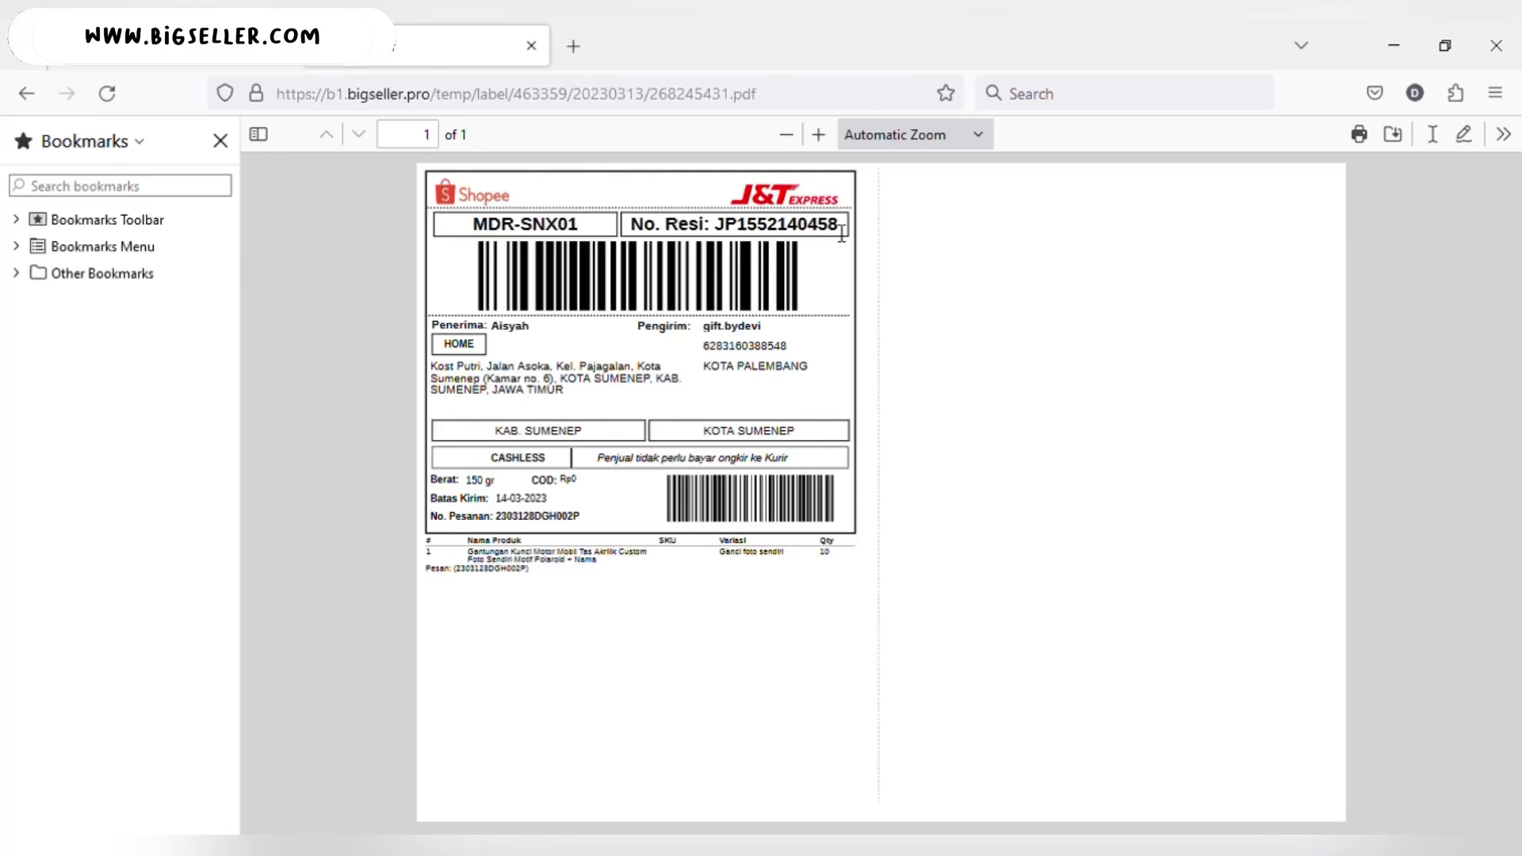
- Leave the label PDF and return to BigSeller's order page
{"action": "key", "text": "ctrl+shift+Tab"}
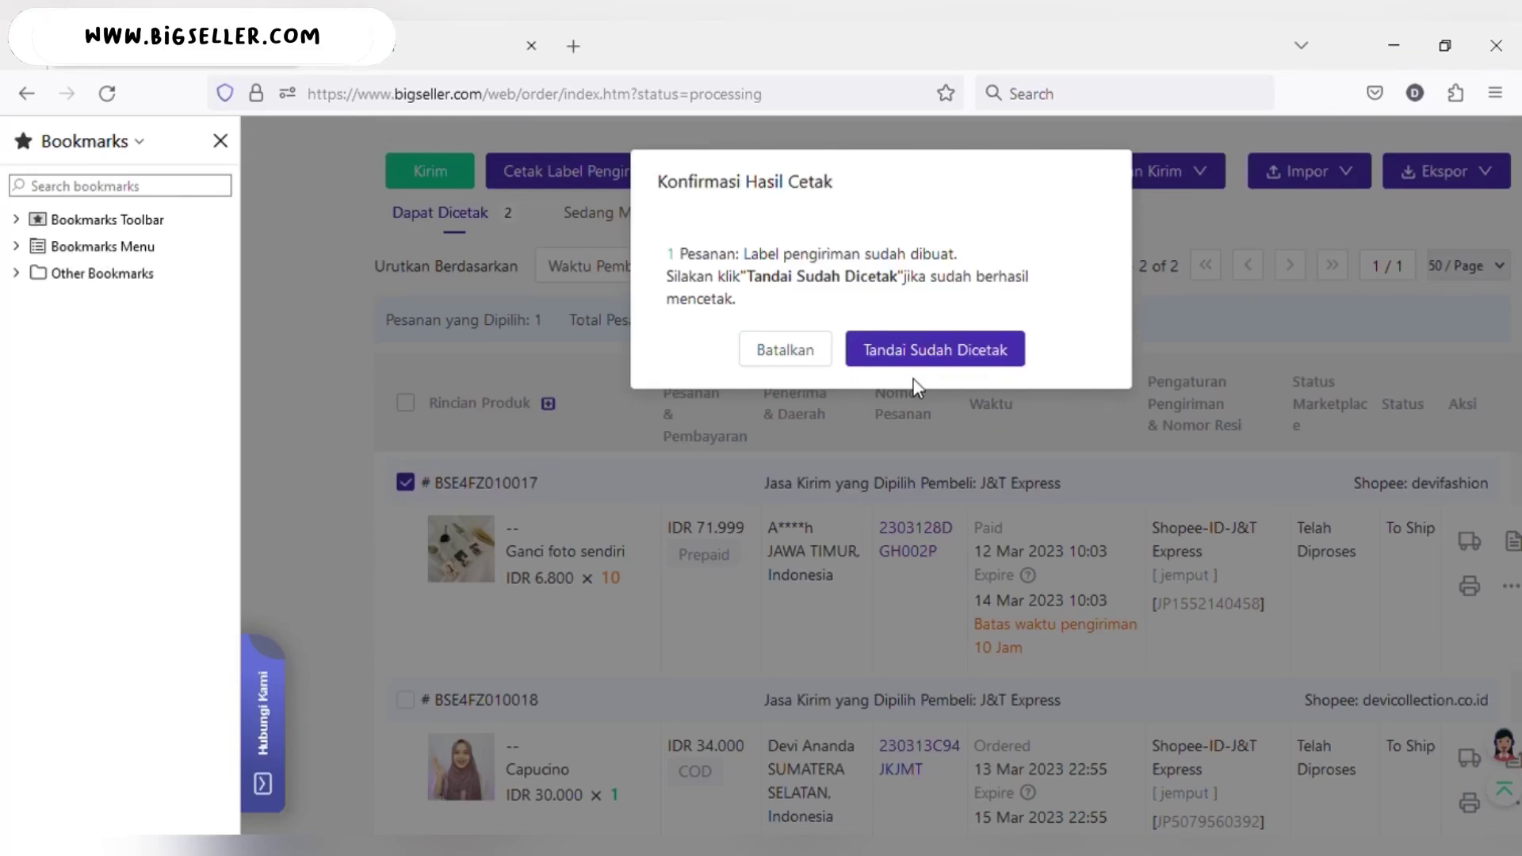
- Mark the Ganci foto sendiri label printed, then print and mark the Capucino order's J&T label
{"action": "left_click", "coordinate": [947, 353]}
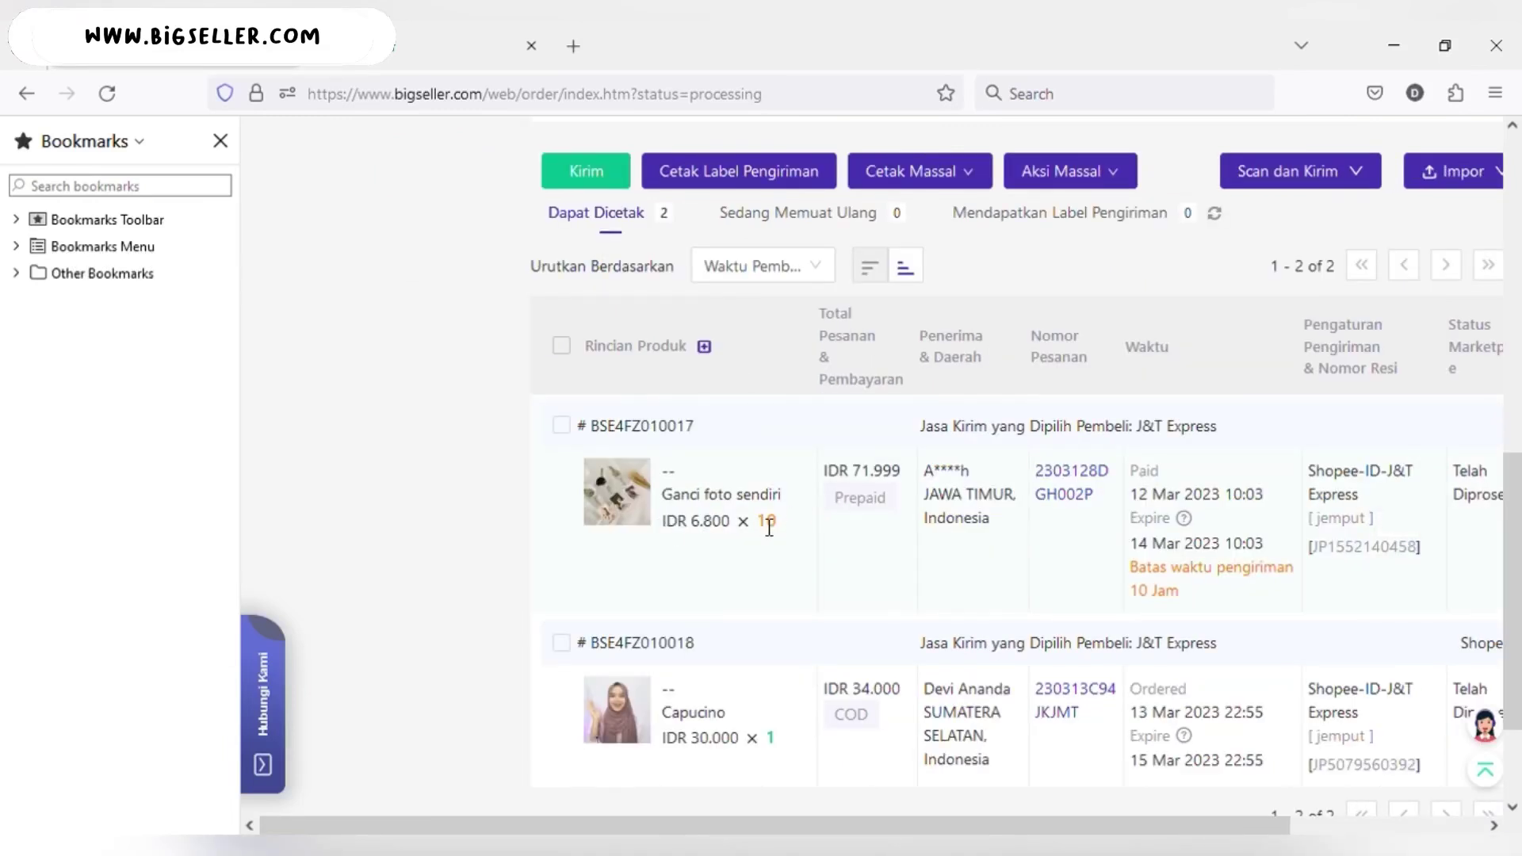
{"action": "left_click", "coordinate": [562, 644]}
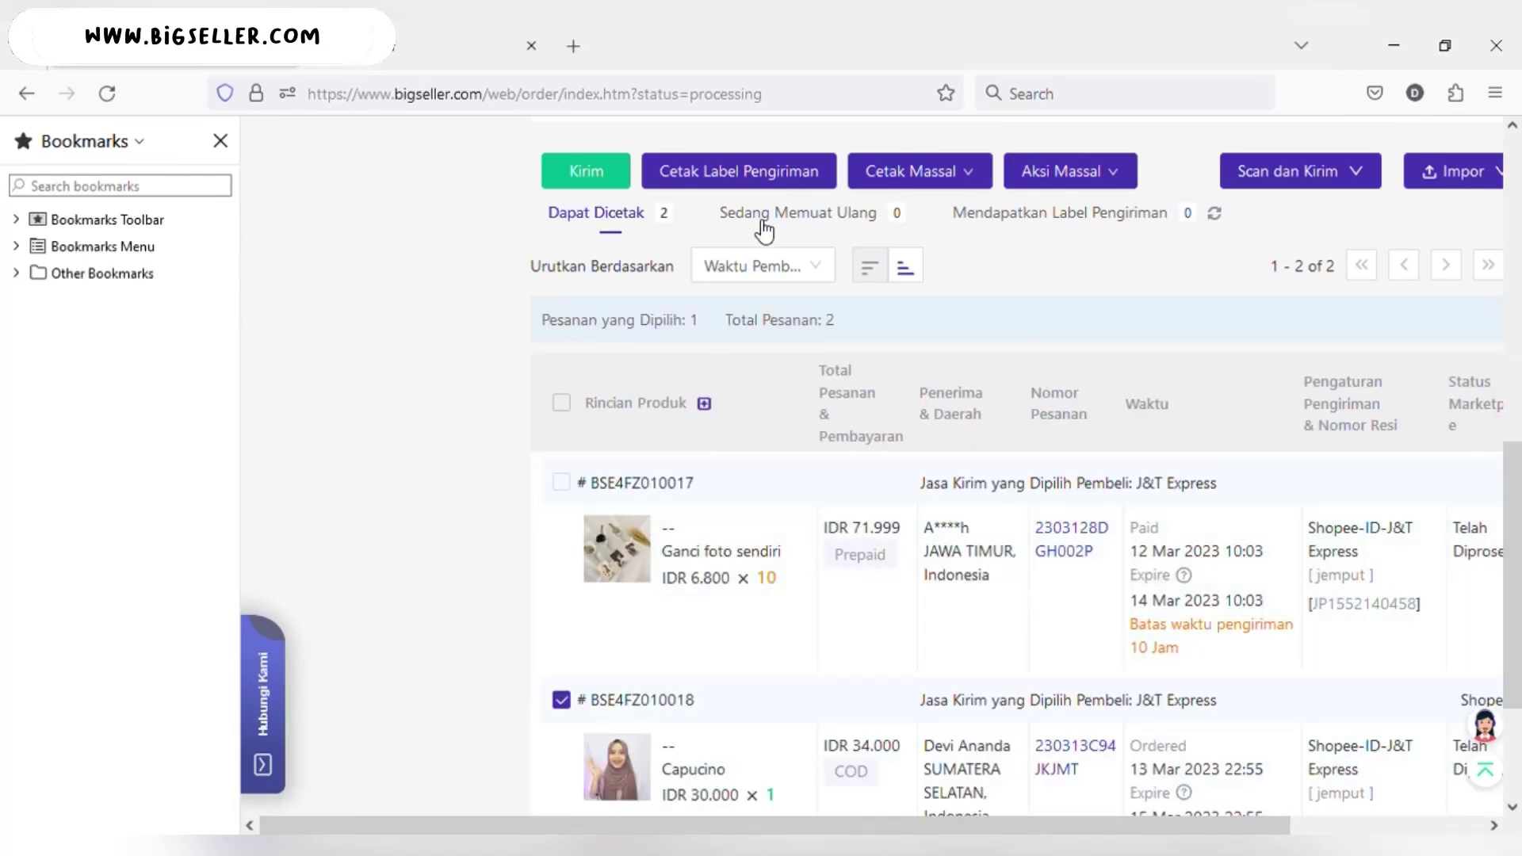
{"action": "left_click", "coordinate": [737, 173]}
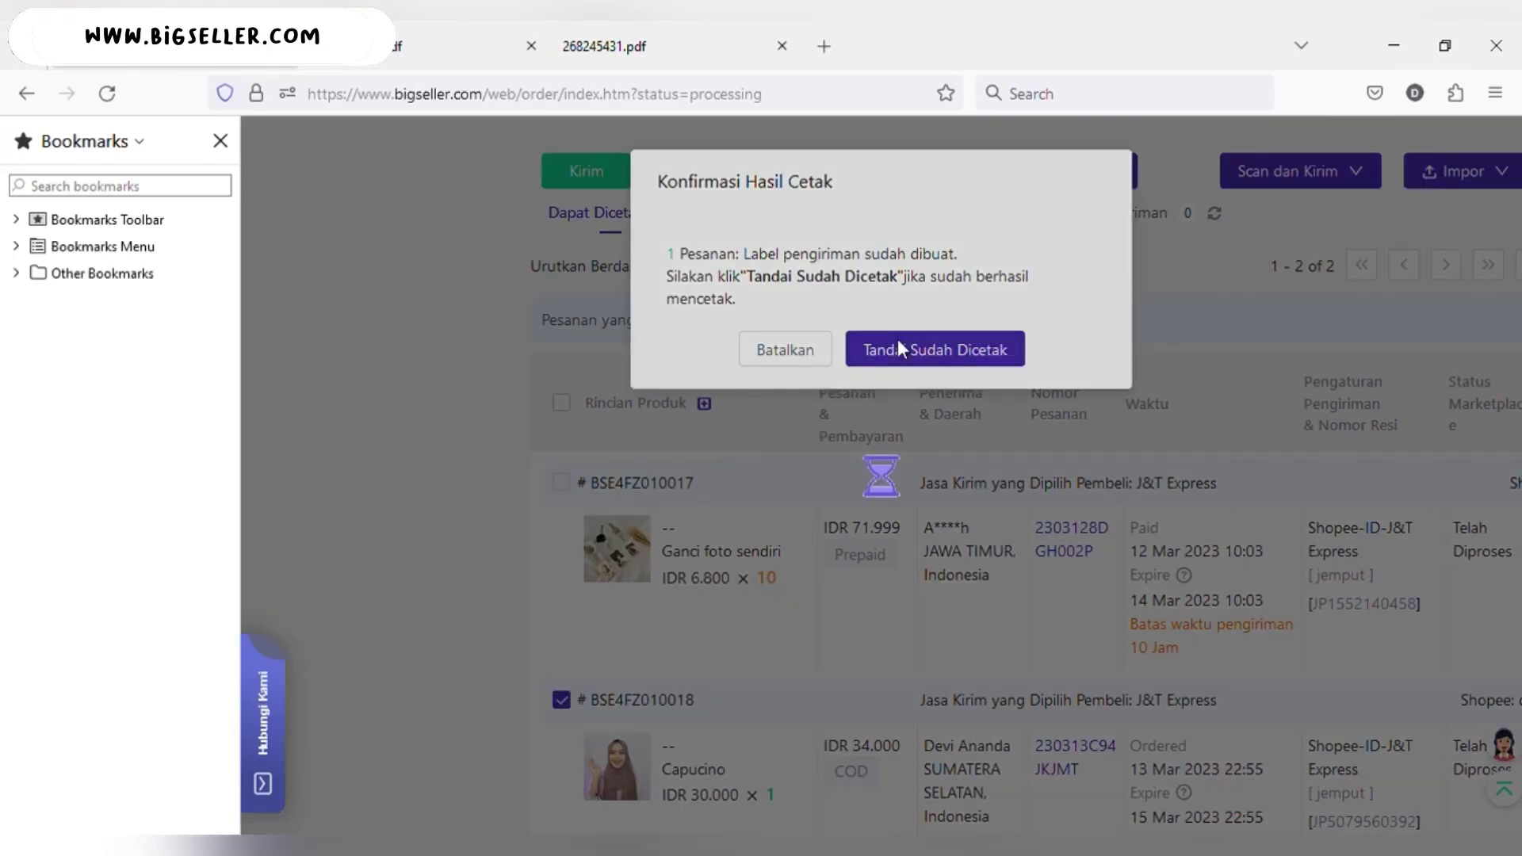
{"action": "left_click", "coordinate": [906, 349]}
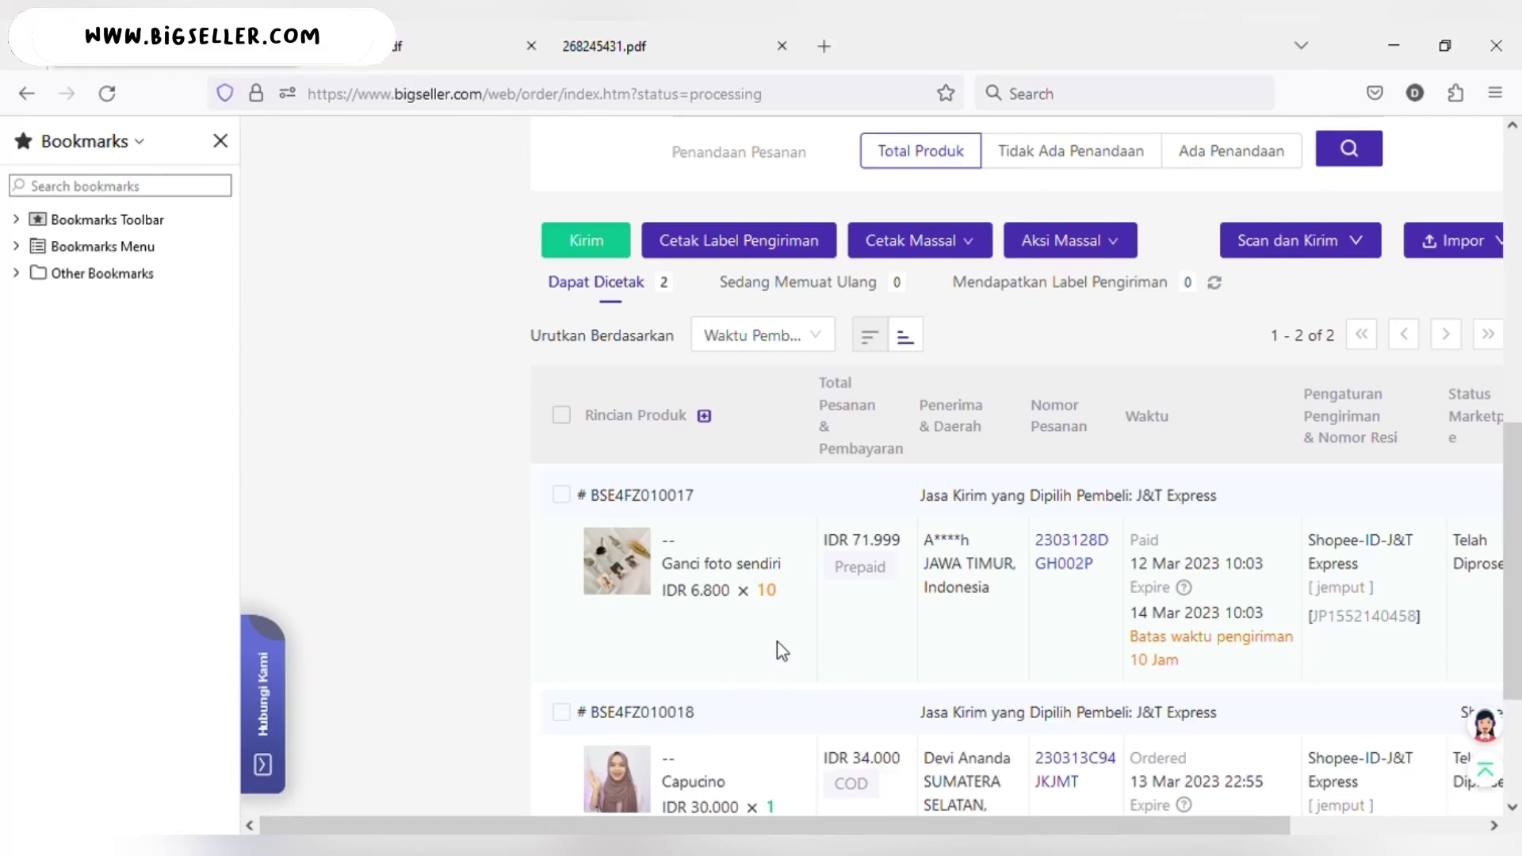
- Select both printed orders and ship them with Kirim, confirming the shipment
{"action": "left_click", "coordinate": [561, 415]}
{"action": "scroll", "coordinate": [620, 526], "scroll_direction": "down", "scroll_amount": 1}
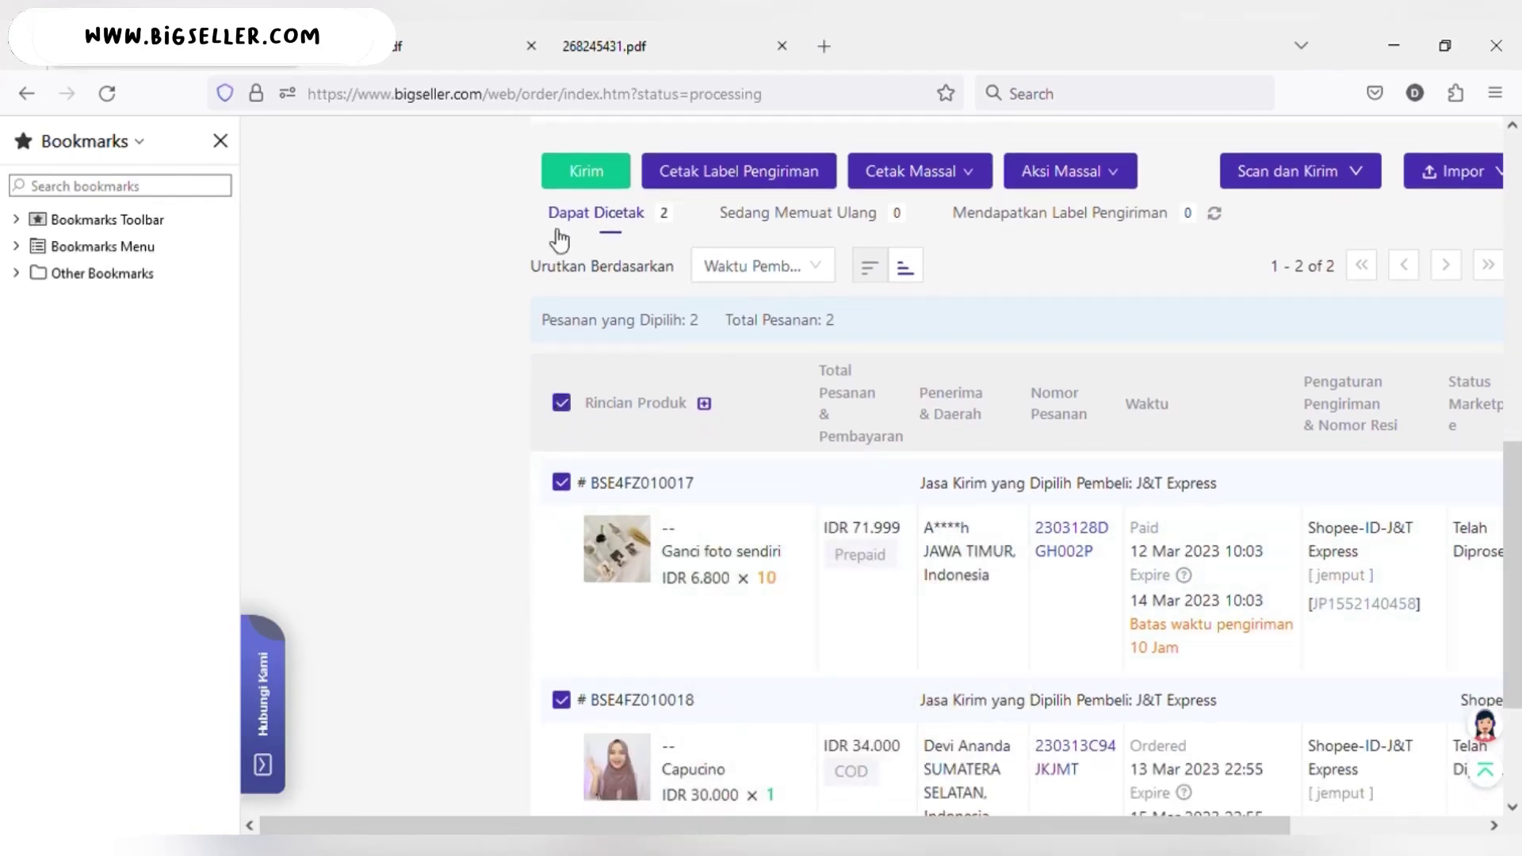
{"action": "left_click", "coordinate": [587, 176]}
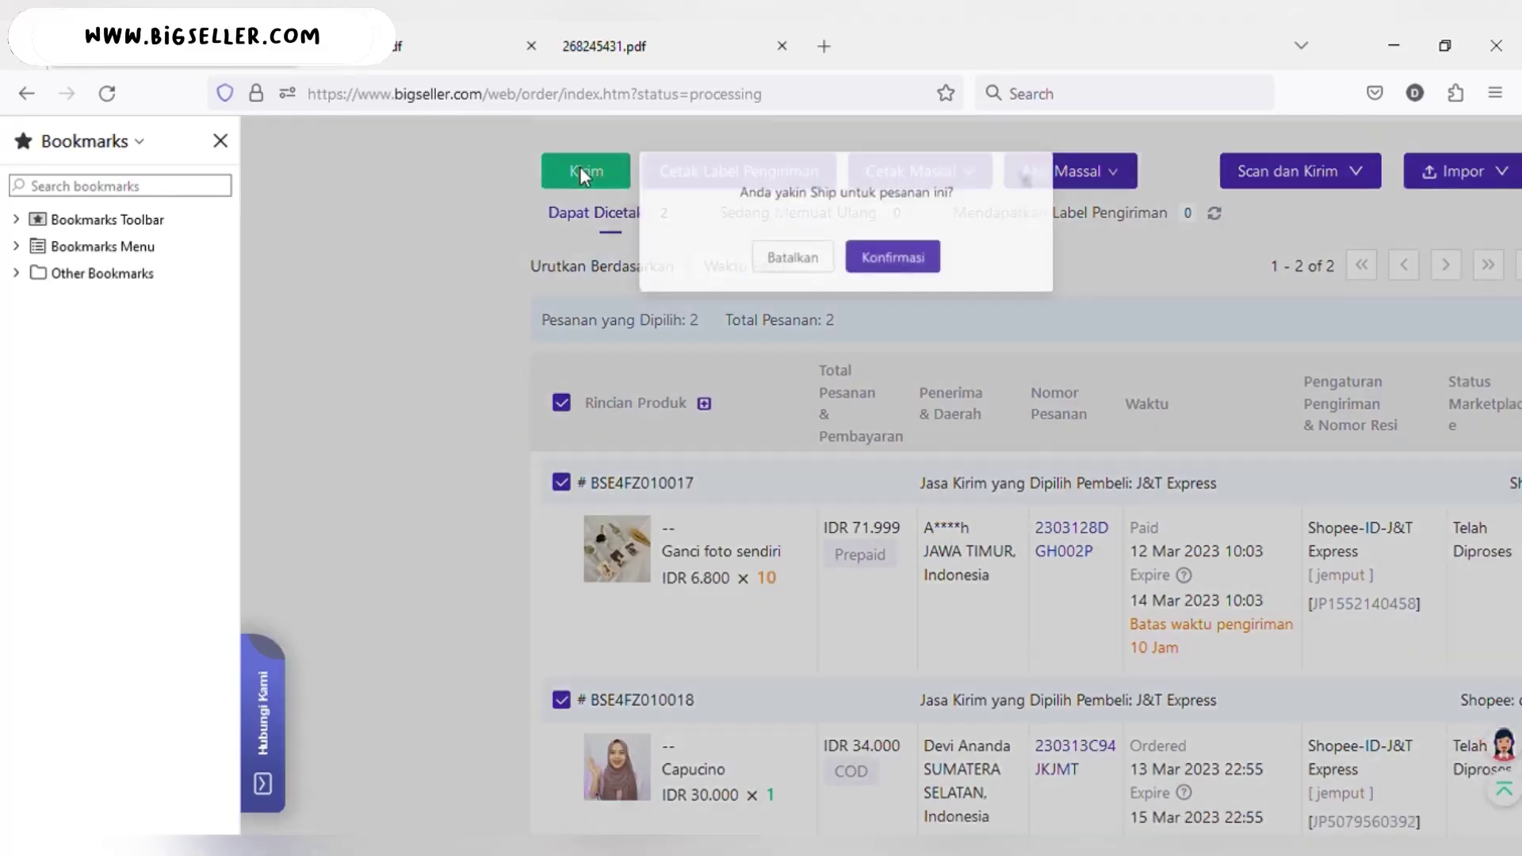
{"action": "left_click", "coordinate": [933, 269]}
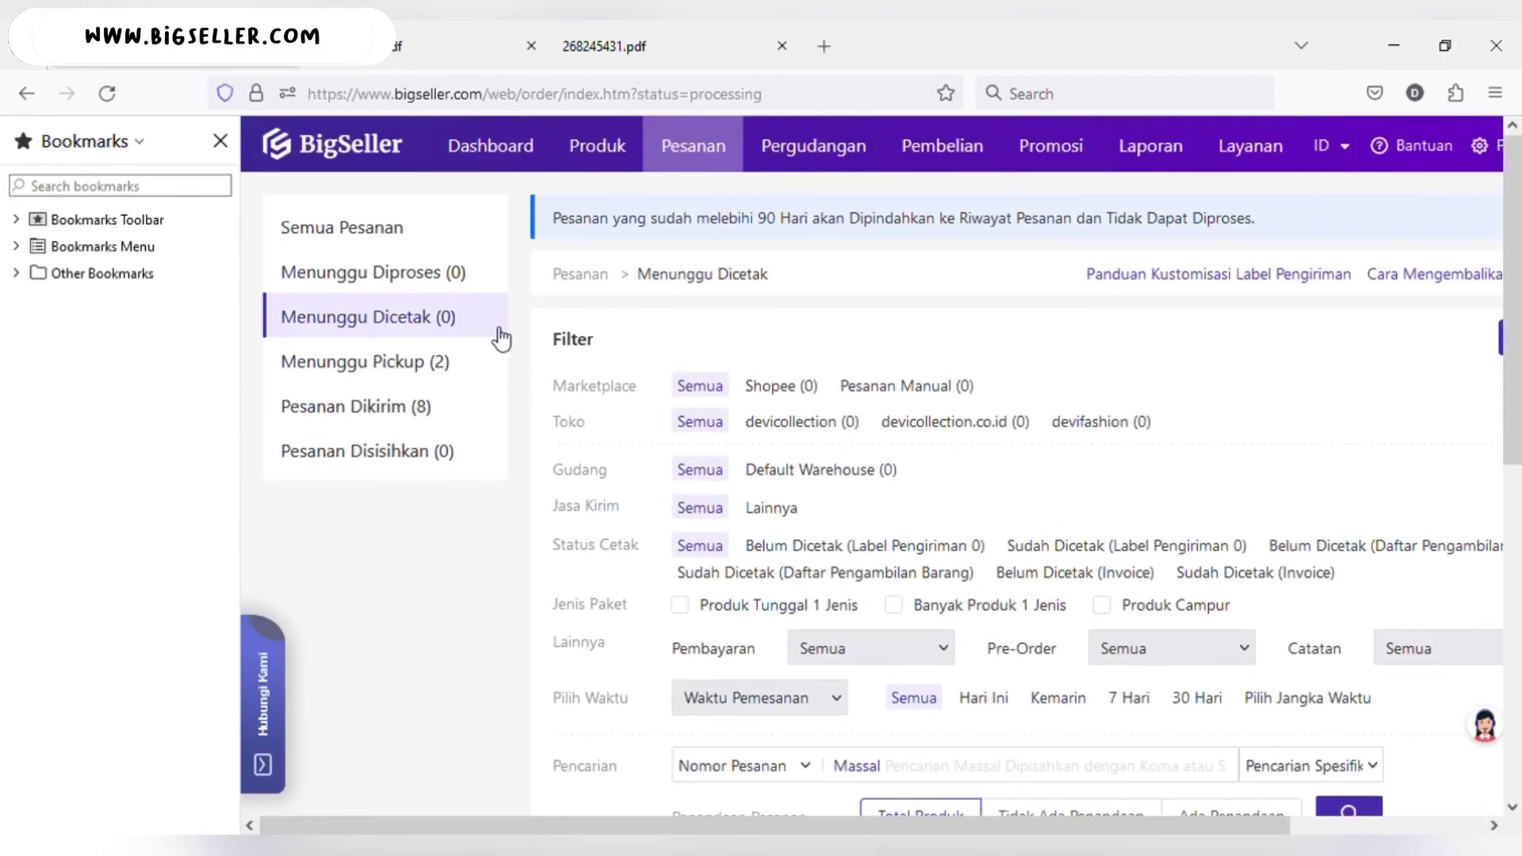
- Open Menunggu Pickup (2) and scroll through the two shipped Shopee J&T orders
{"action": "left_click", "coordinate": [376, 361]}
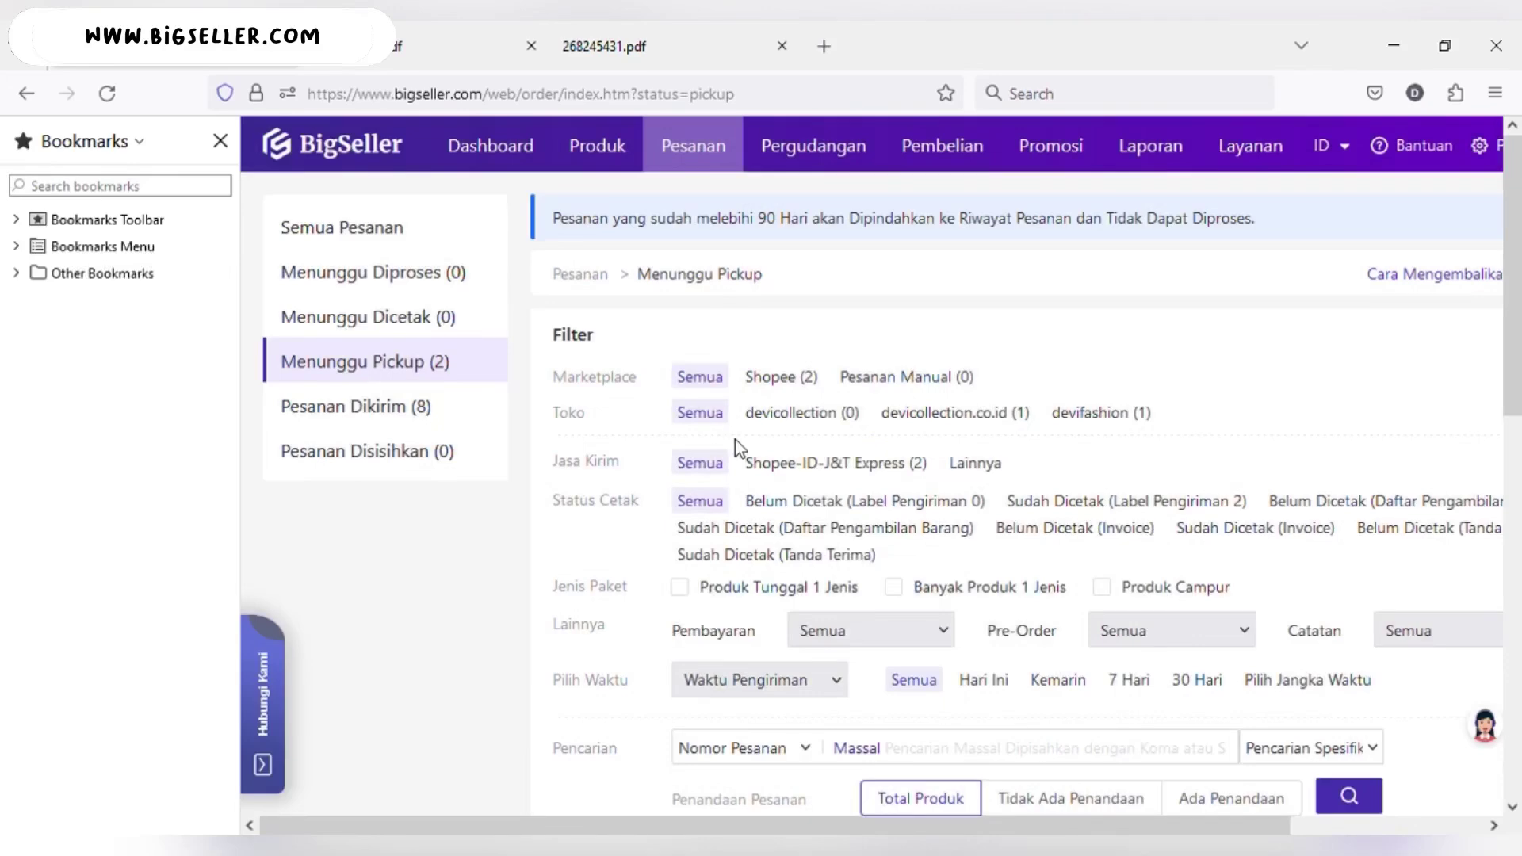
{"action": "scroll", "coordinate": [735, 441], "scroll_direction": "down", "scroll_amount": 3}
{"action": "scroll", "coordinate": [735, 439], "scroll_direction": "down", "scroll_amount": 8}
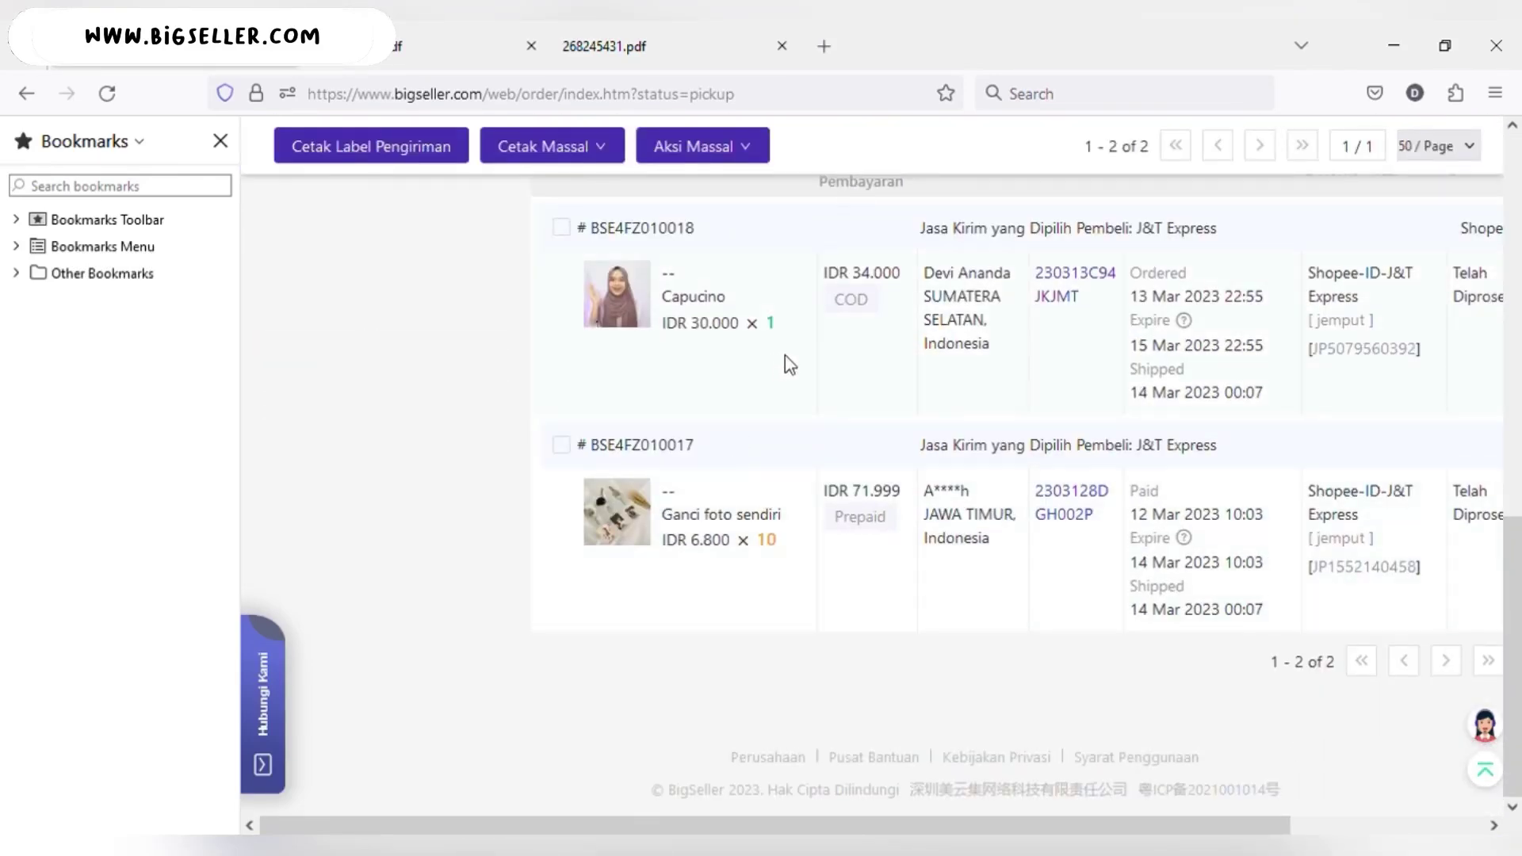
{"action": "scroll", "coordinate": [767, 373], "scroll_direction": "up", "scroll_amount": 10}
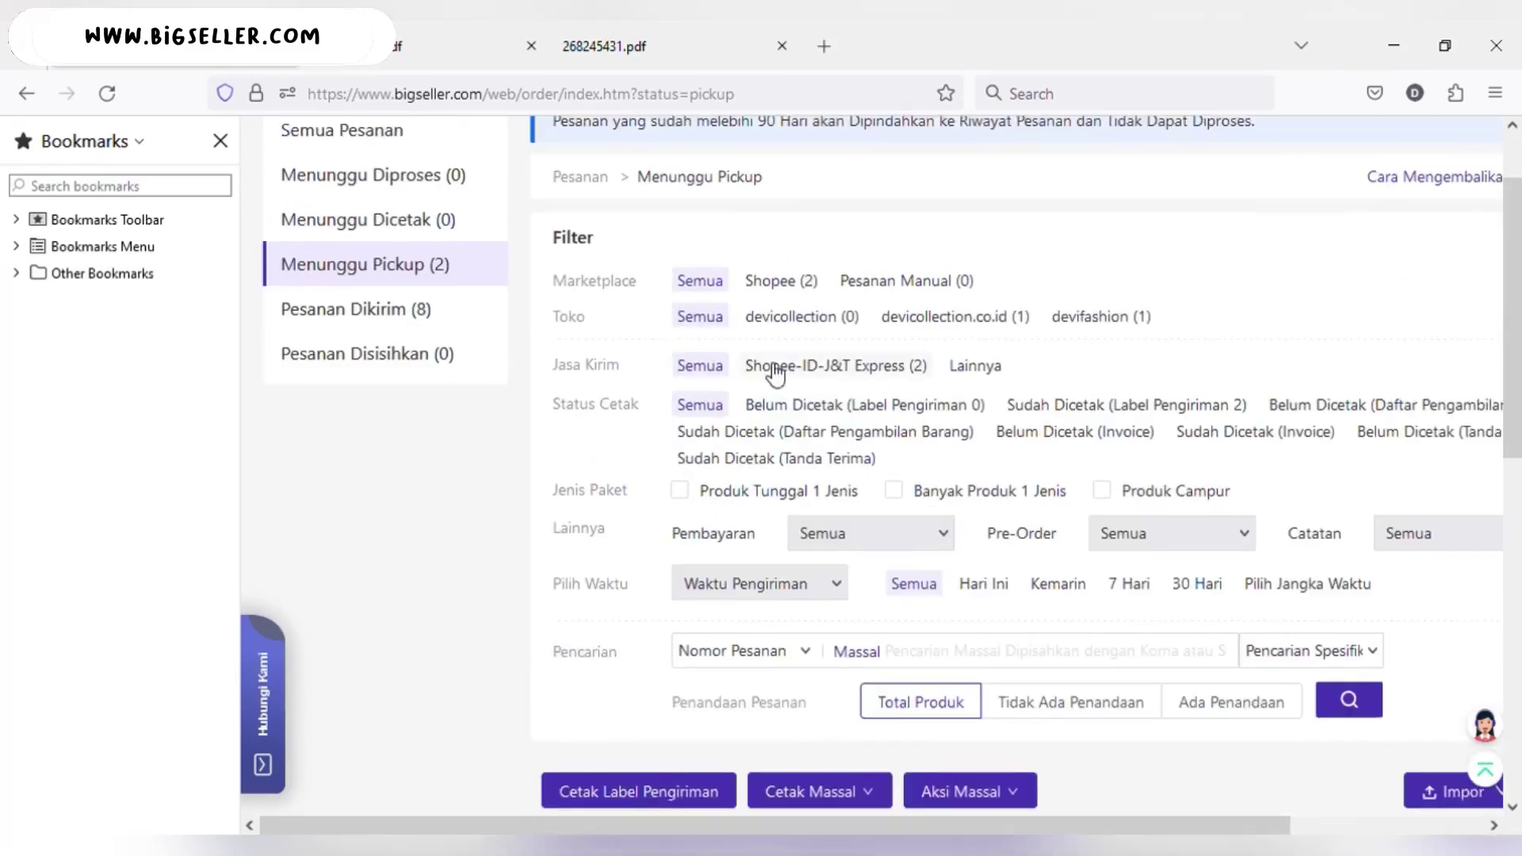
{"action": "scroll", "coordinate": [731, 373], "scroll_direction": "down", "scroll_amount": 8}
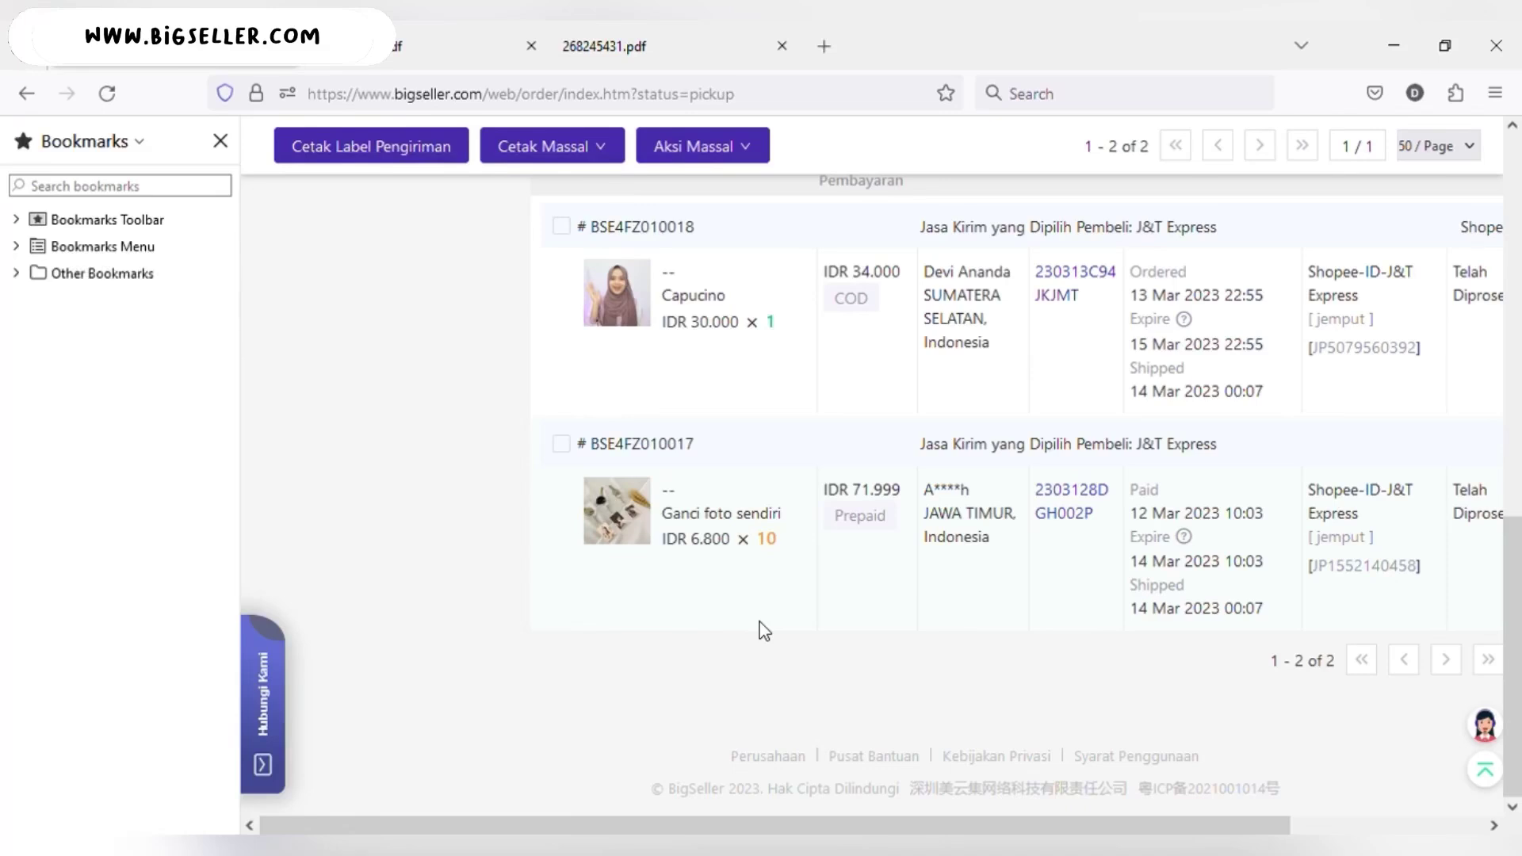
{"action": "scroll", "coordinate": [1379, 381], "scroll_direction": "up", "scroll_amount": 1}
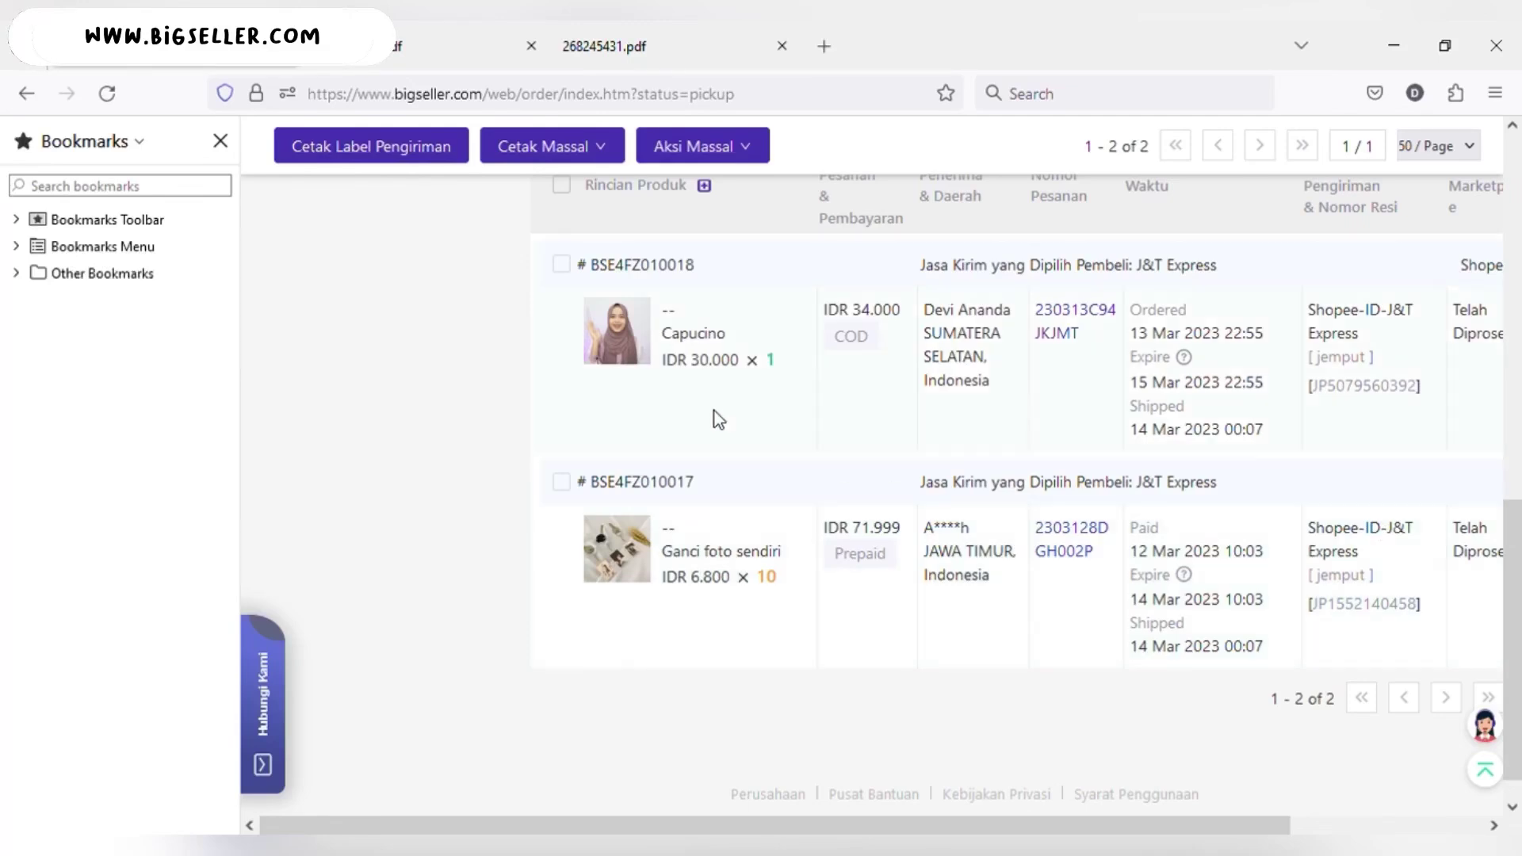
{"action": "scroll", "coordinate": [701, 663], "scroll_direction": "up", "scroll_amount": 1}
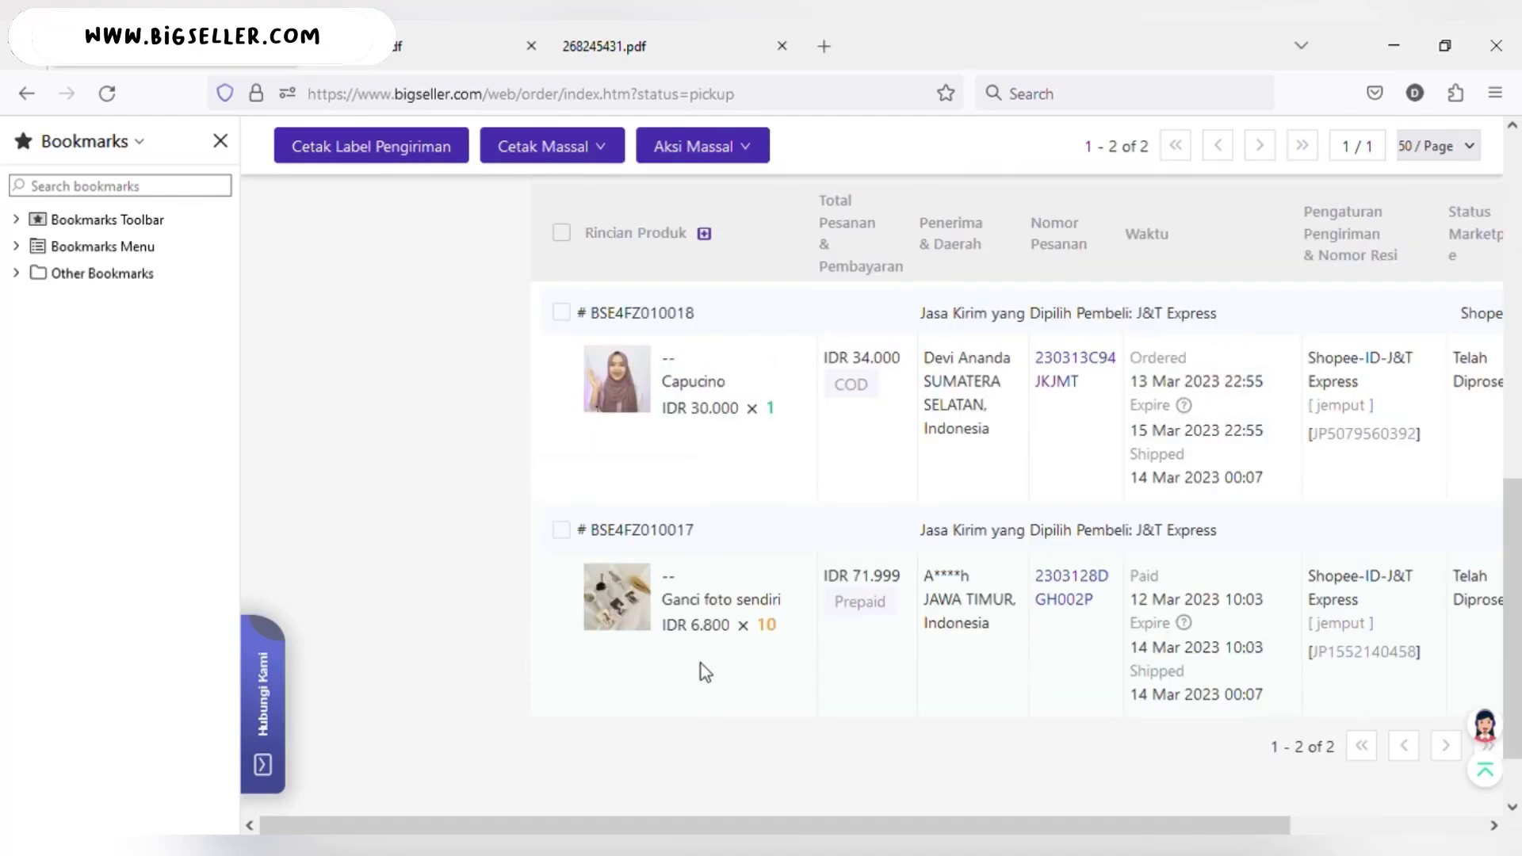
{"action": "scroll", "coordinate": [701, 664], "scroll_direction": "up", "scroll_amount": 5}
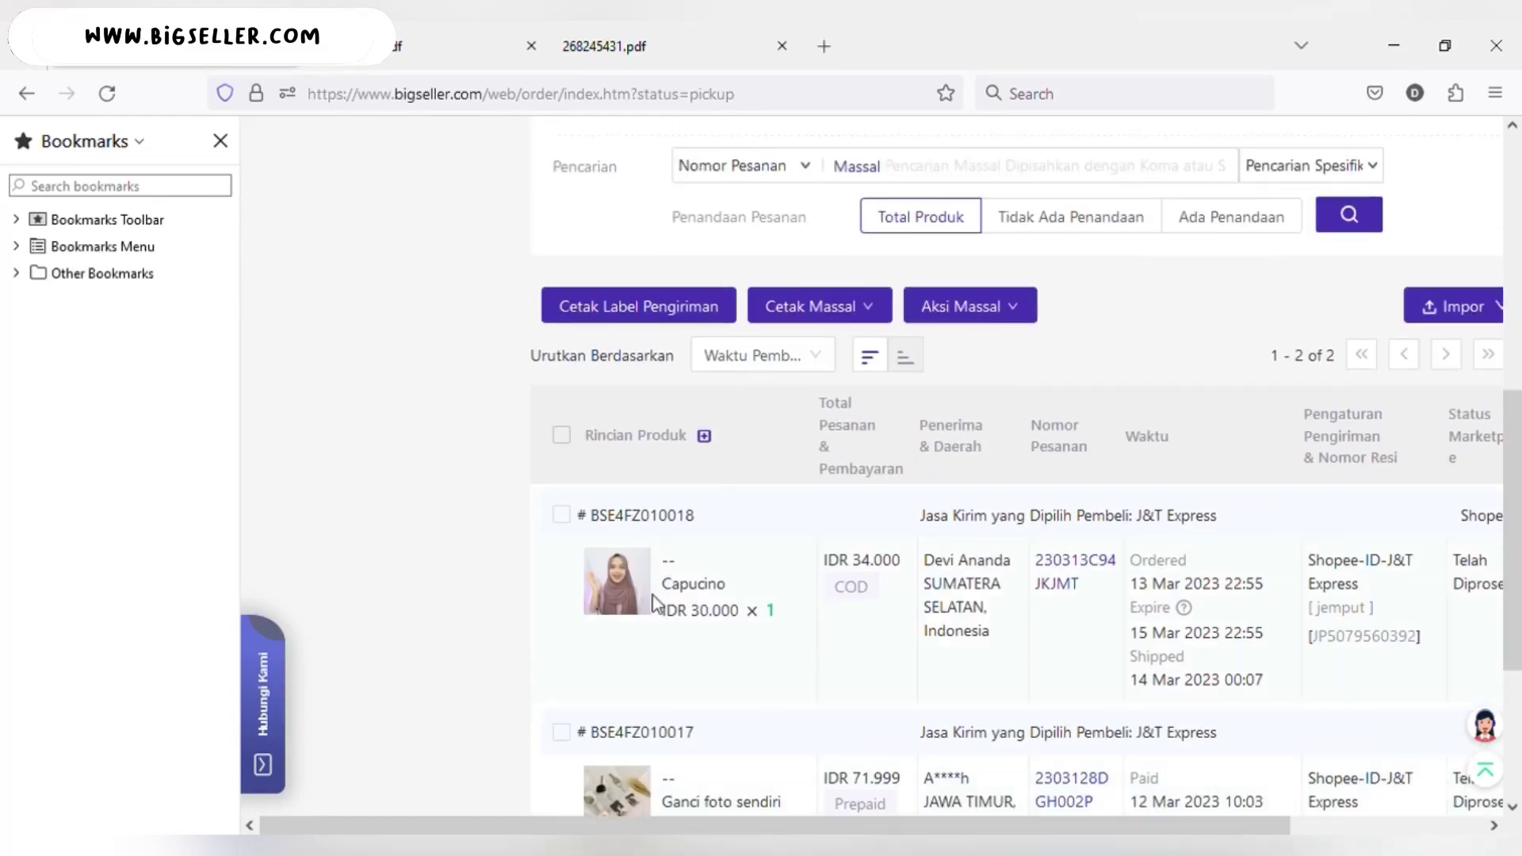
{"action": "scroll", "coordinate": [663, 605], "scroll_direction": "up", "scroll_amount": 5}
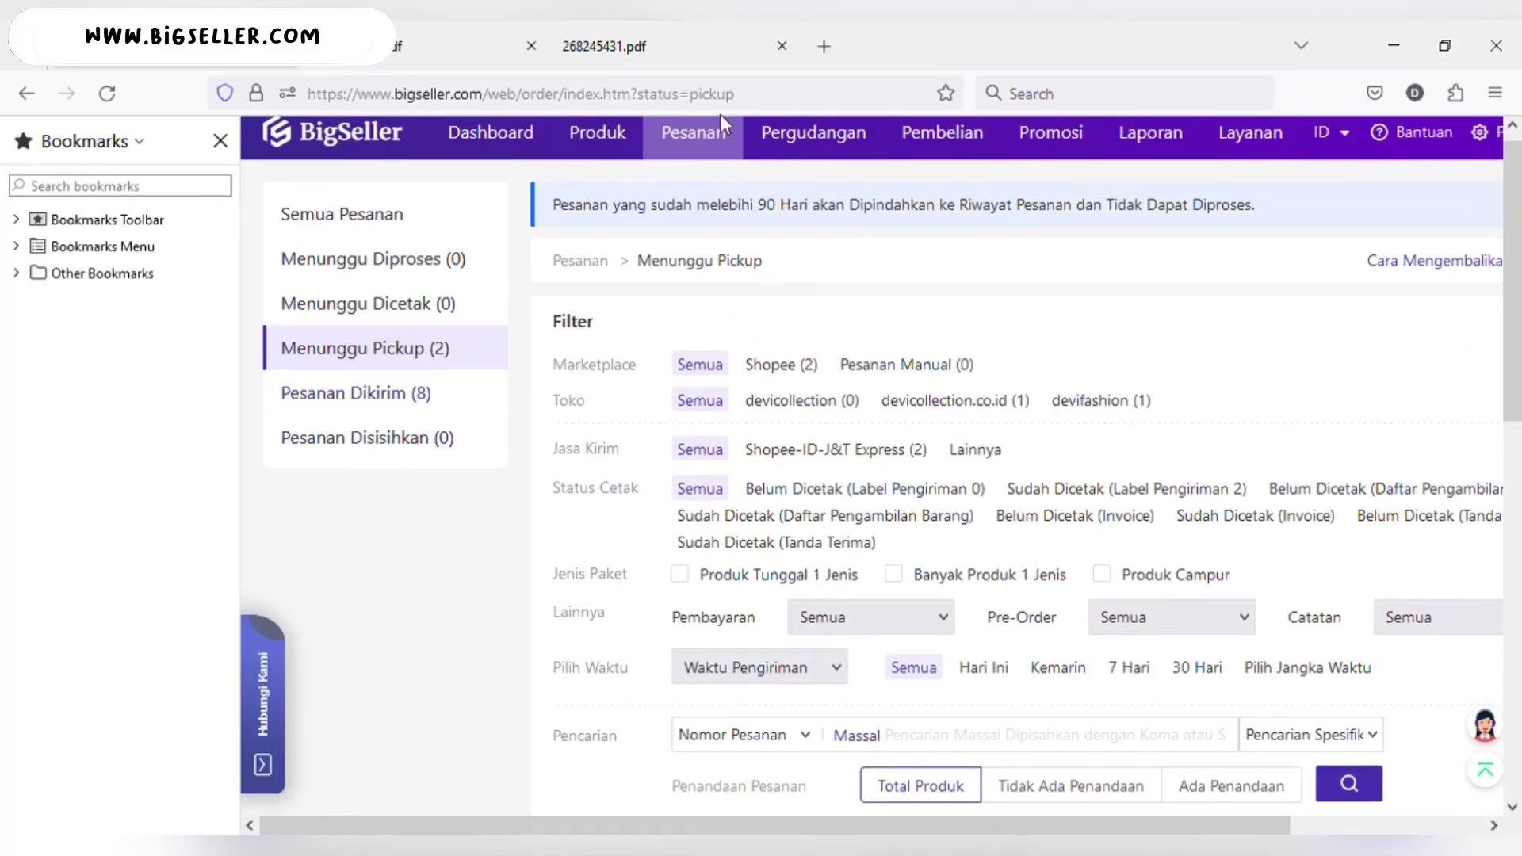
{"action": "mouse_move", "coordinate": [710, 133]}
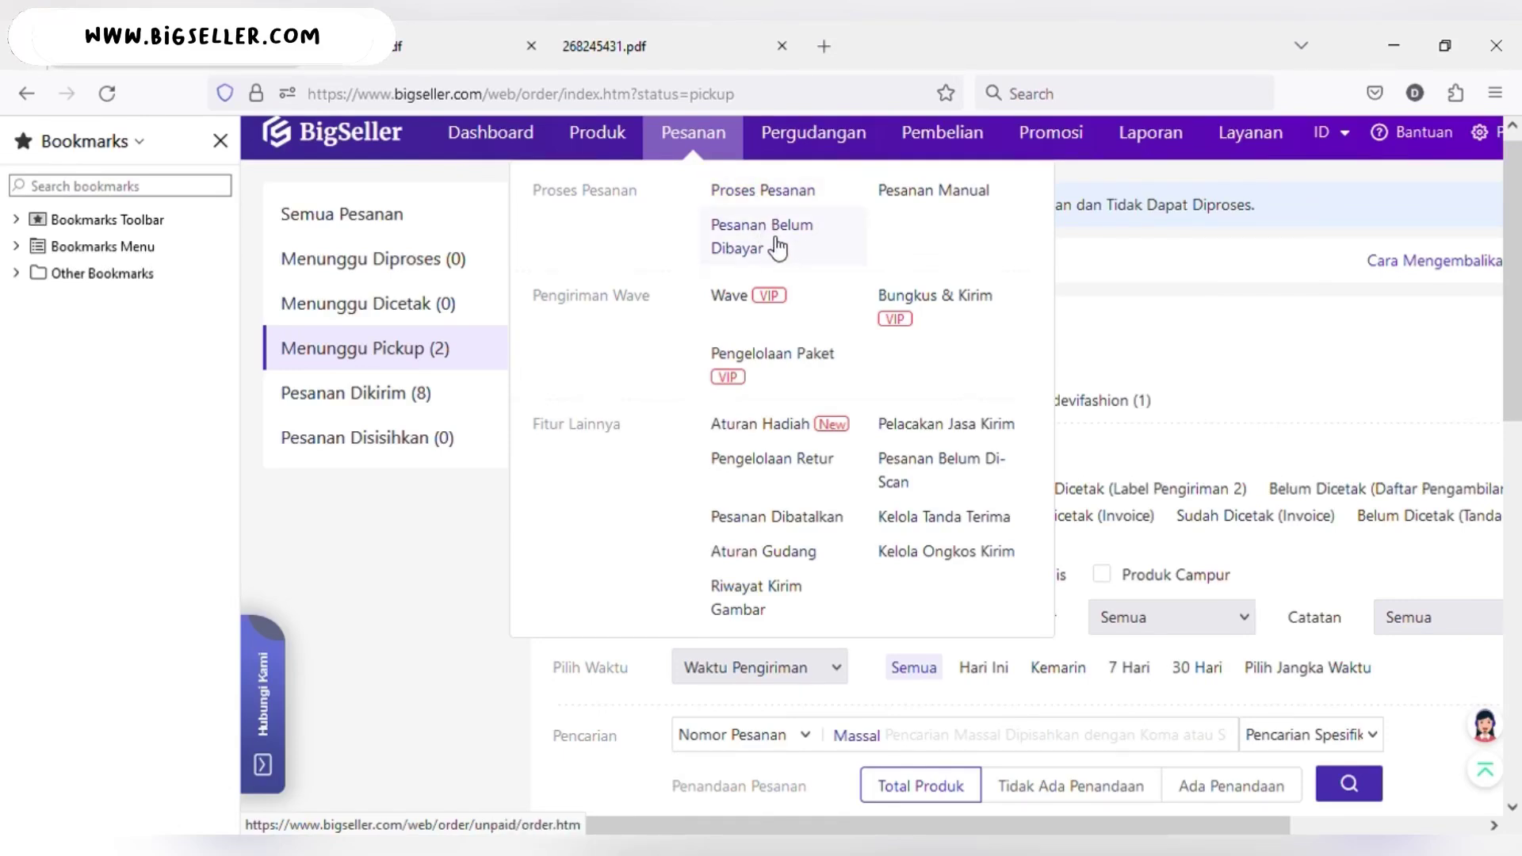
- Open Pesanan Belum Dibayar, showing the single unpaid Shopee Frappucino order at IDR 43.500
{"action": "left_click", "coordinate": [776, 247]}
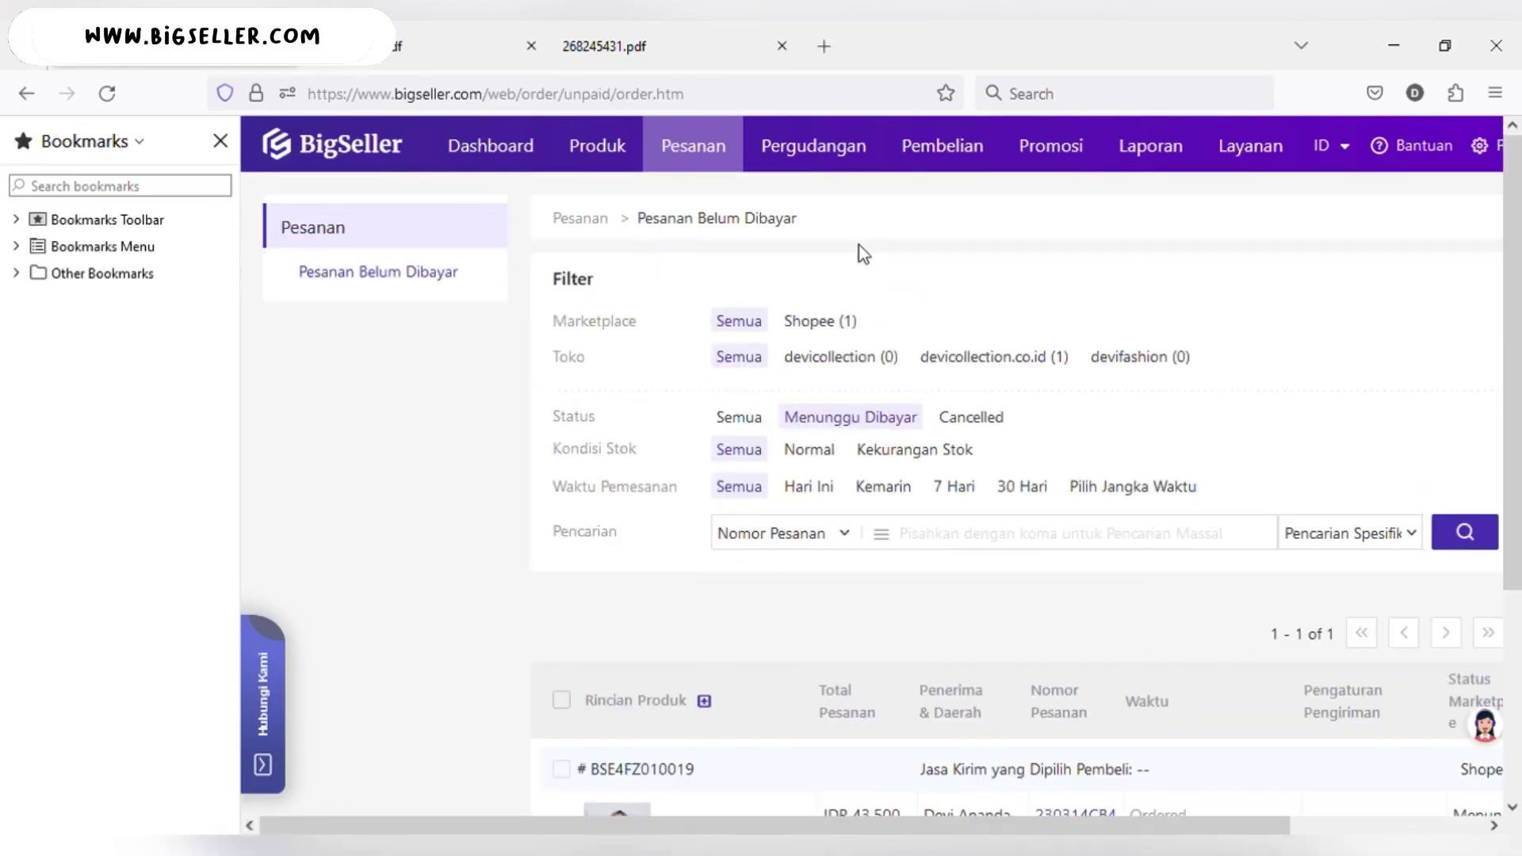
{"action": "scroll", "coordinate": [861, 250], "scroll_direction": "down", "scroll_amount": 4}
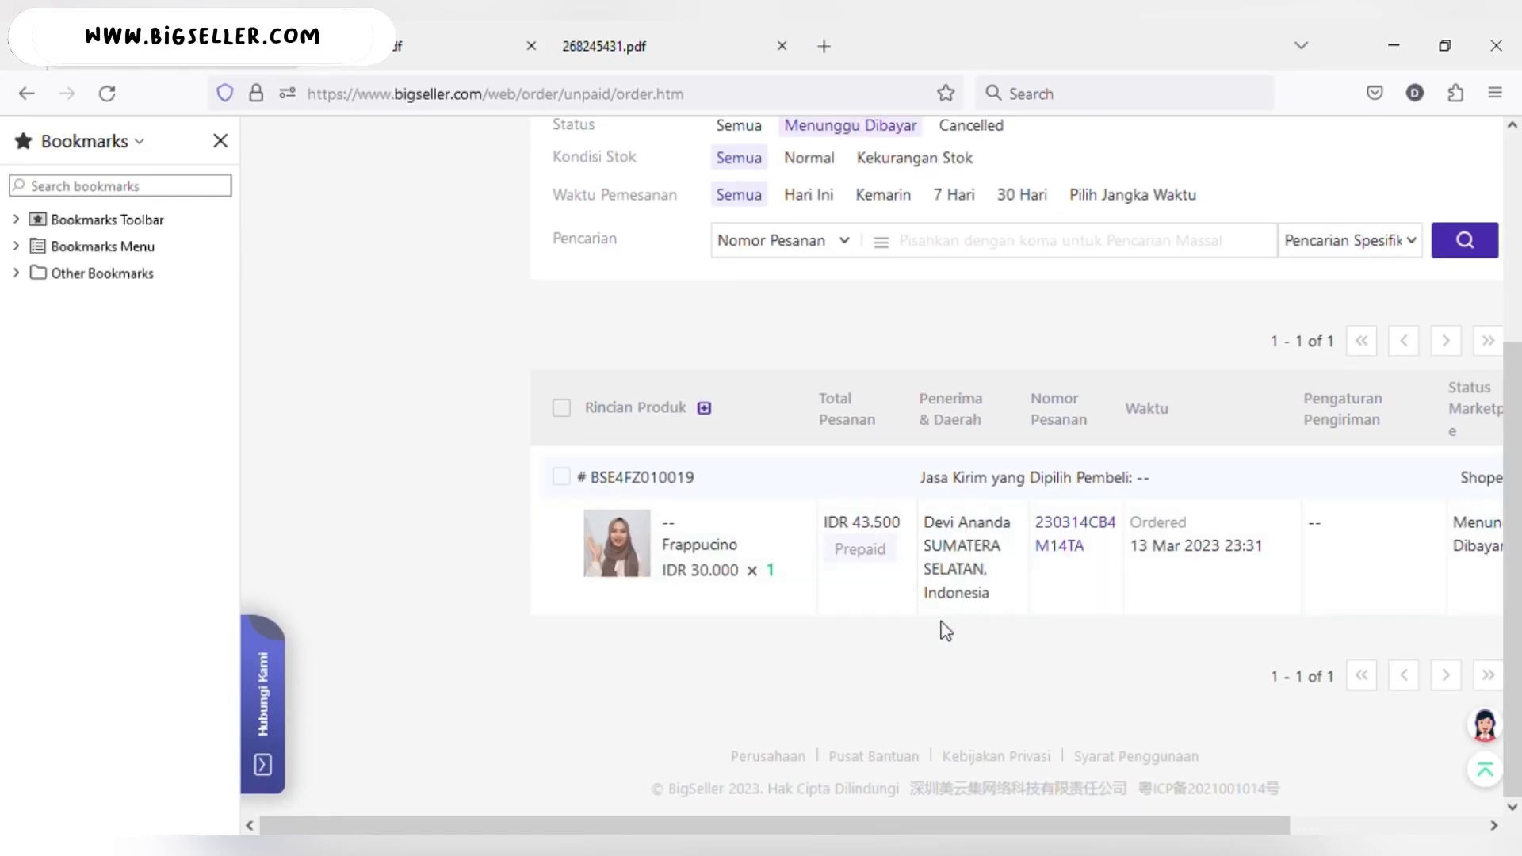
{"action": "scroll", "coordinate": [920, 622], "scroll_direction": "up", "scroll_amount": 4}
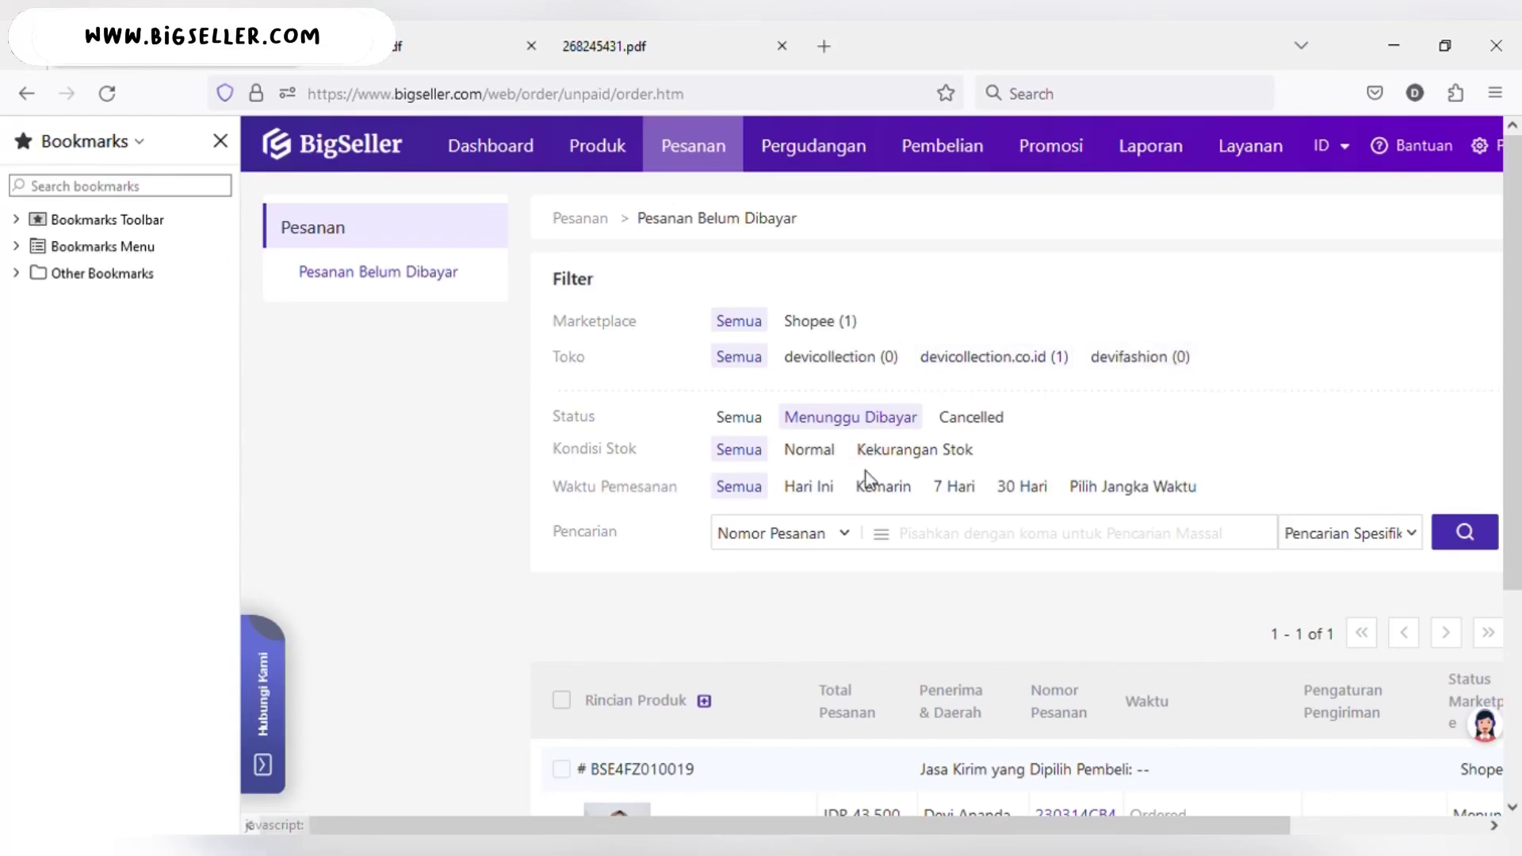
{"action": "scroll", "coordinate": [866, 473], "scroll_direction": "down", "scroll_amount": 4}
{"action": "scroll", "coordinate": [866, 473], "scroll_direction": "up", "scroll_amount": 4}
{"action": "mouse_move", "coordinate": [713, 162]}
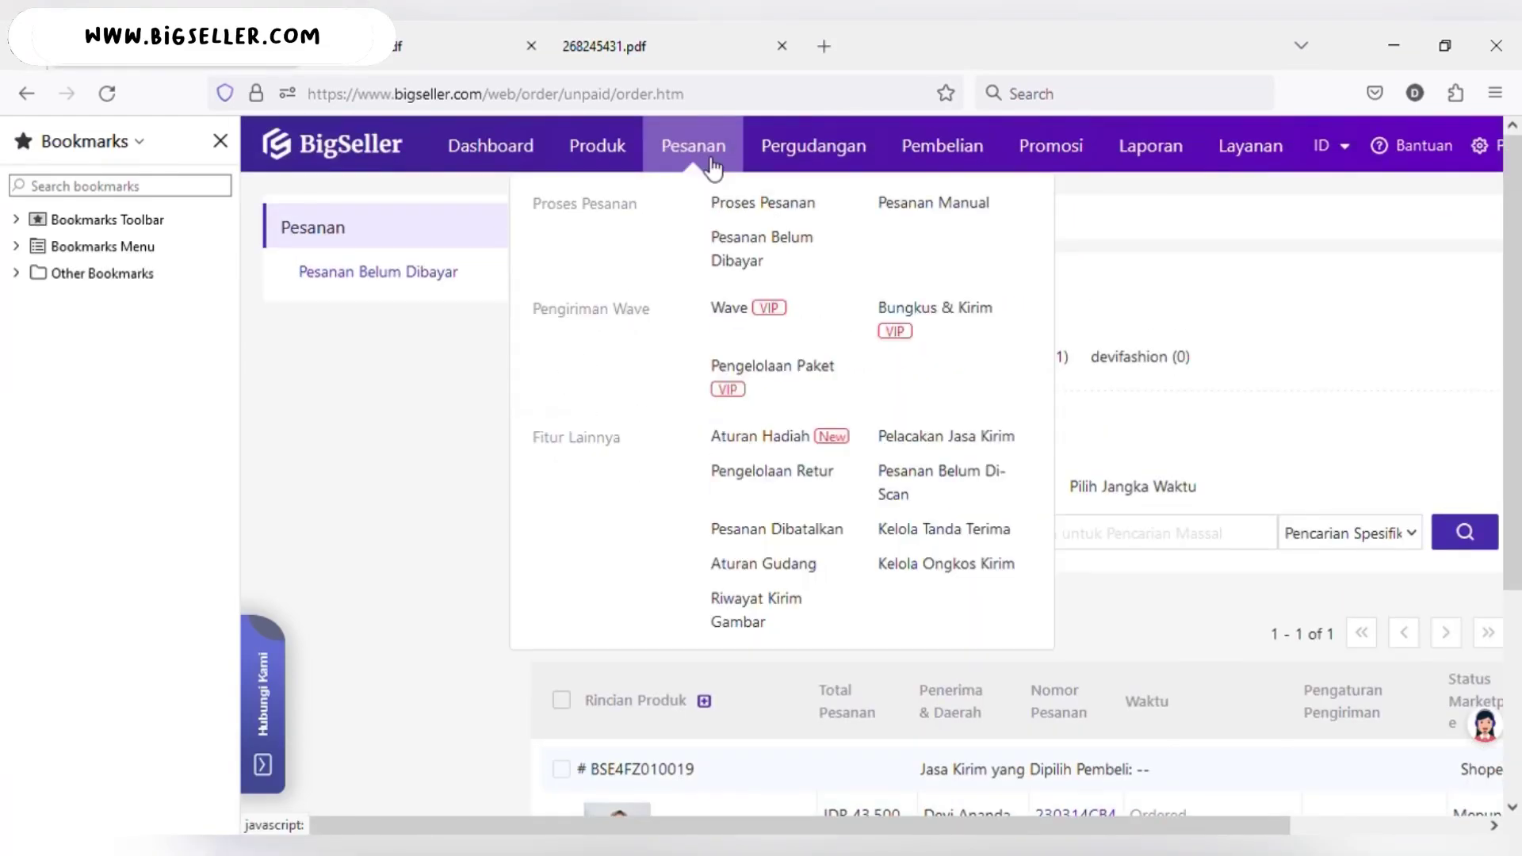
- Start a Pesanan Manual order with order number, COD payment, KURIR courier, tracking number and recipient details
{"action": "left_click", "coordinate": [919, 207]}
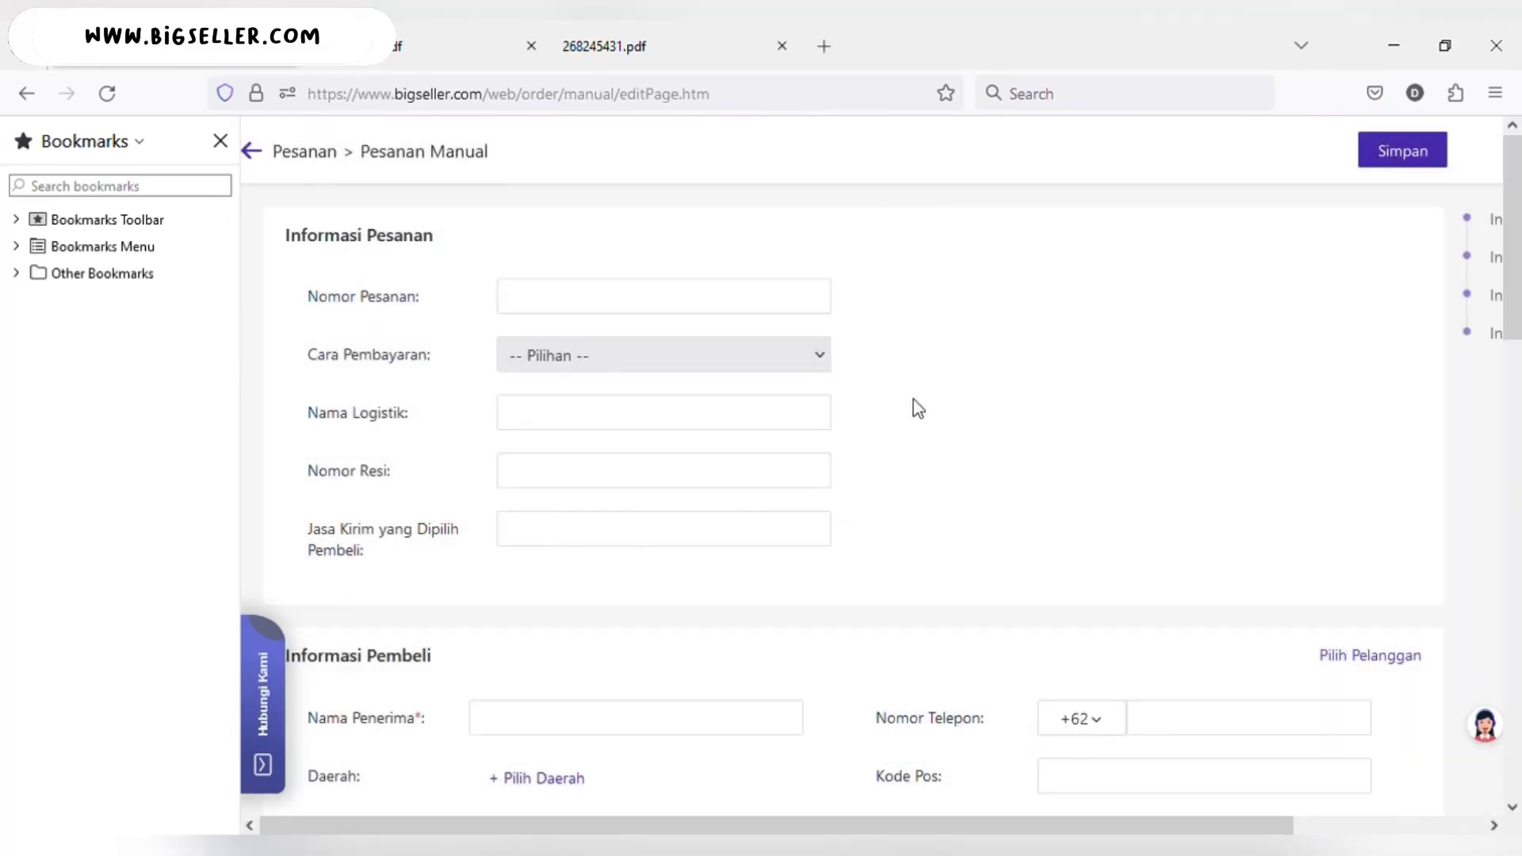
{"action": "scroll", "coordinate": [918, 408], "scroll_direction": "down", "scroll_amount": 2}
{"action": "scroll", "coordinate": [918, 408], "scroll_direction": "up", "scroll_amount": 2}
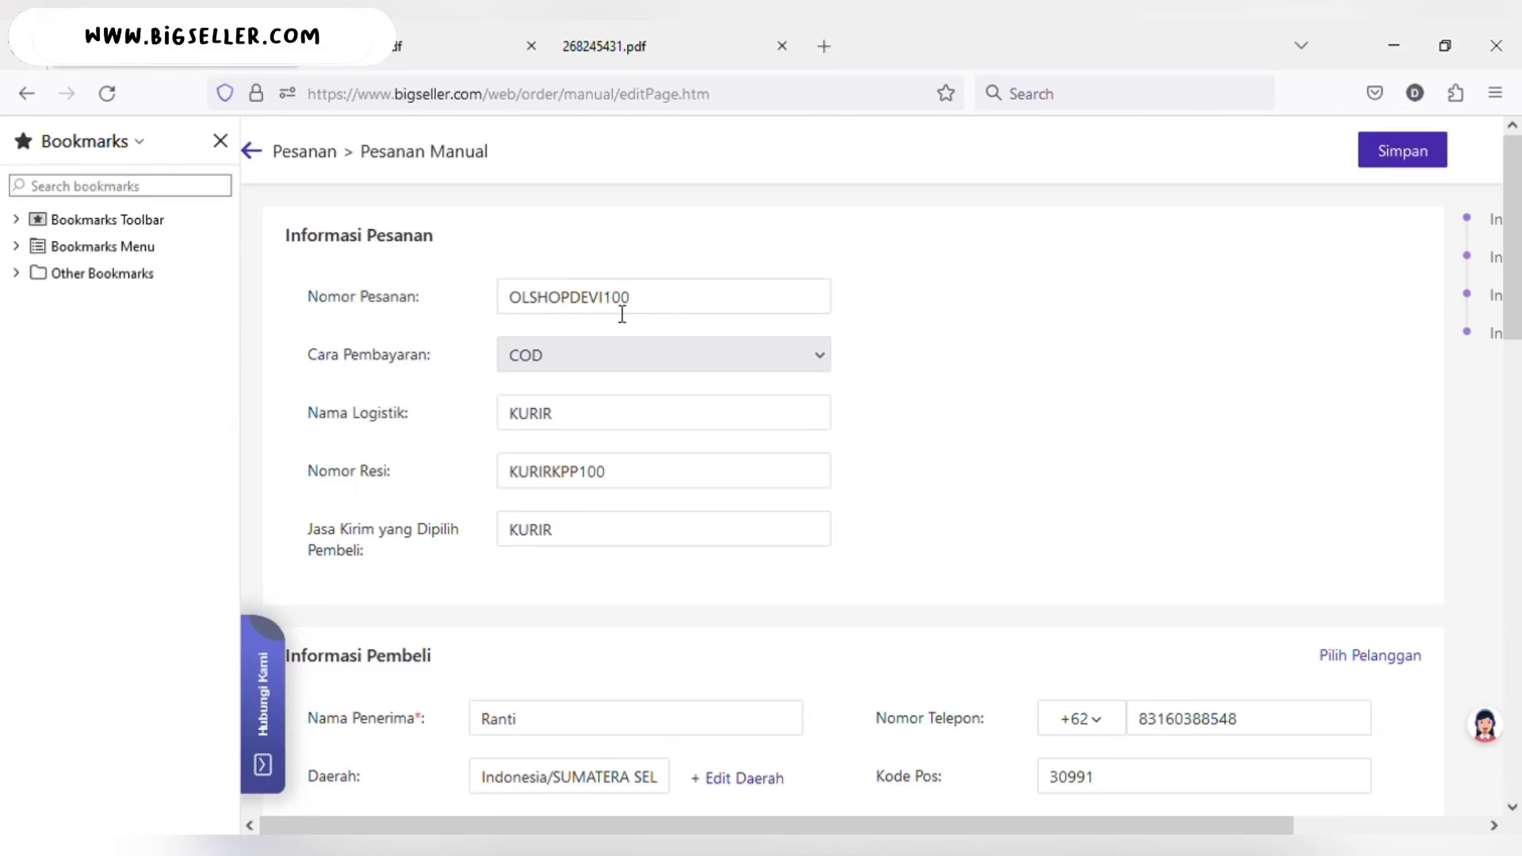
- Add the buyer's full address, Default Warehouse seller details and 12000 IDR buyer-paid shipping
{"action": "left_click", "coordinate": [648, 306]}
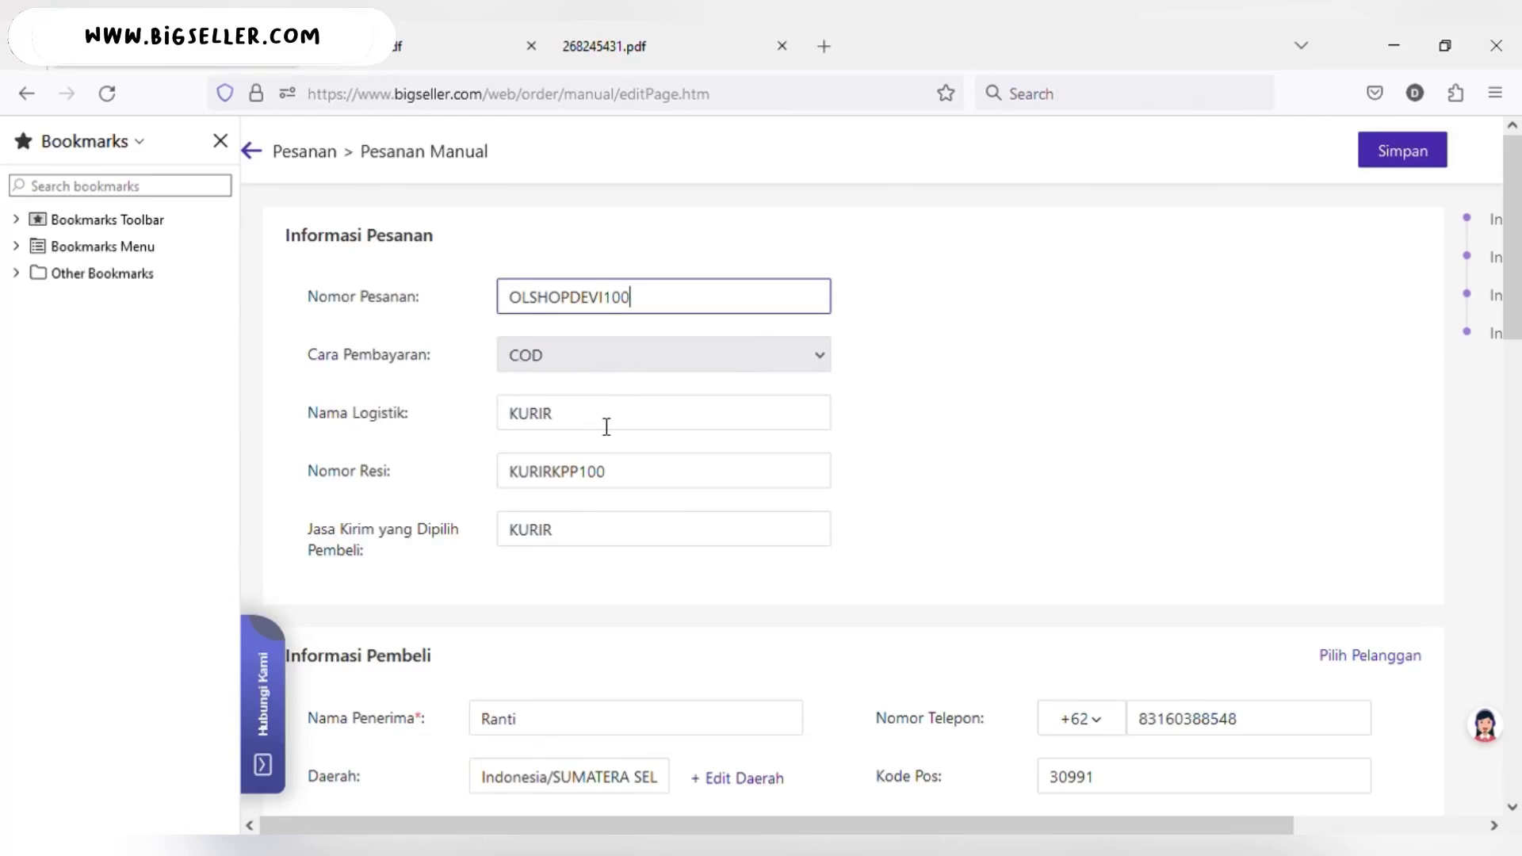
{"action": "scroll", "coordinate": [903, 403], "scroll_direction": "down", "scroll_amount": 1}
{"action": "scroll", "coordinate": [904, 403], "scroll_direction": "down", "scroll_amount": 1}
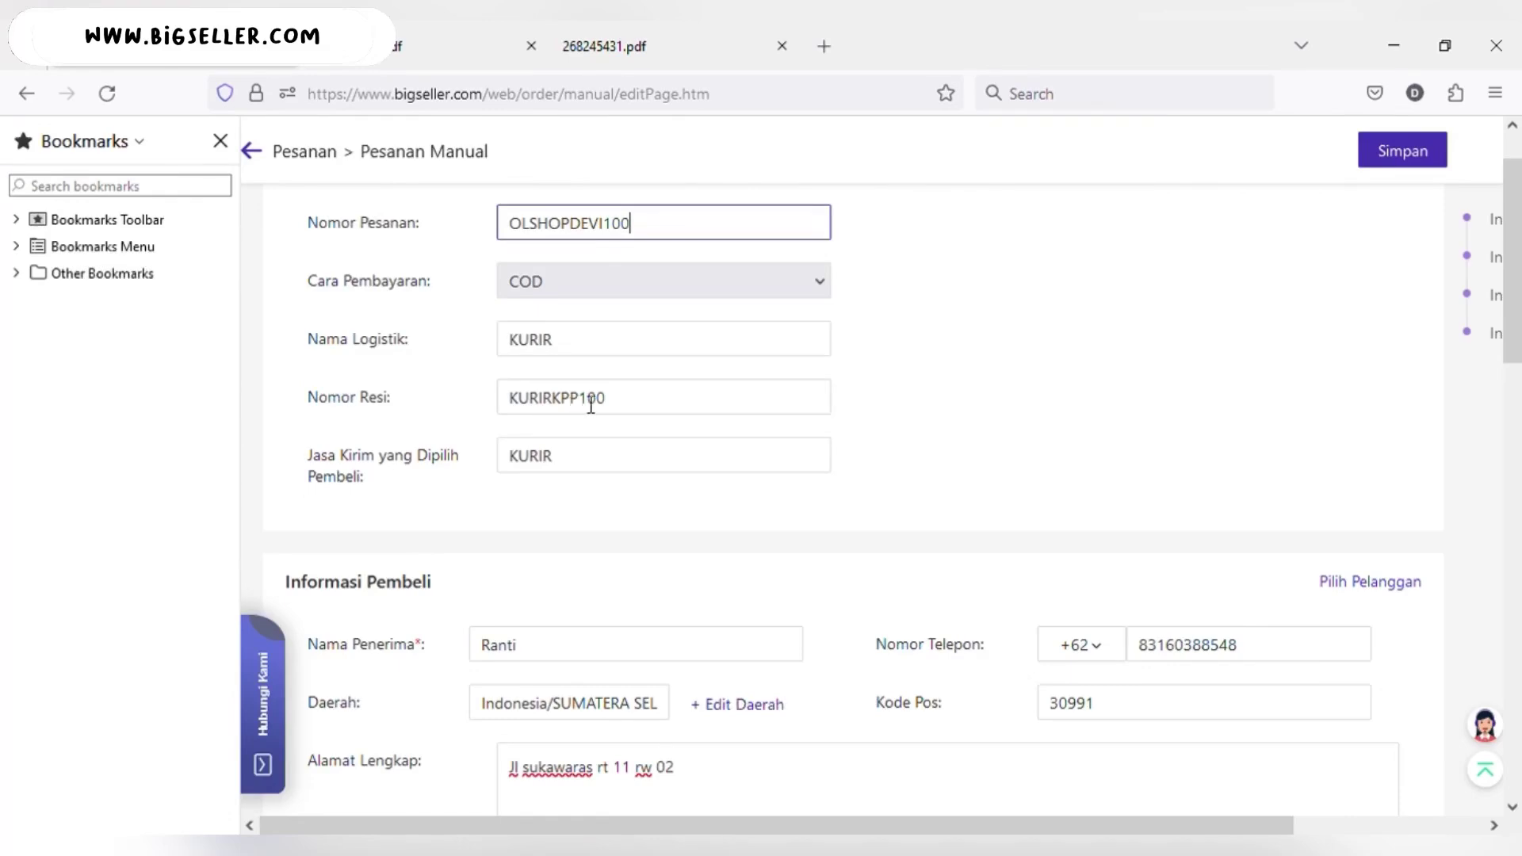
{"action": "scroll", "coordinate": [812, 446], "scroll_direction": "down", "scroll_amount": 5}
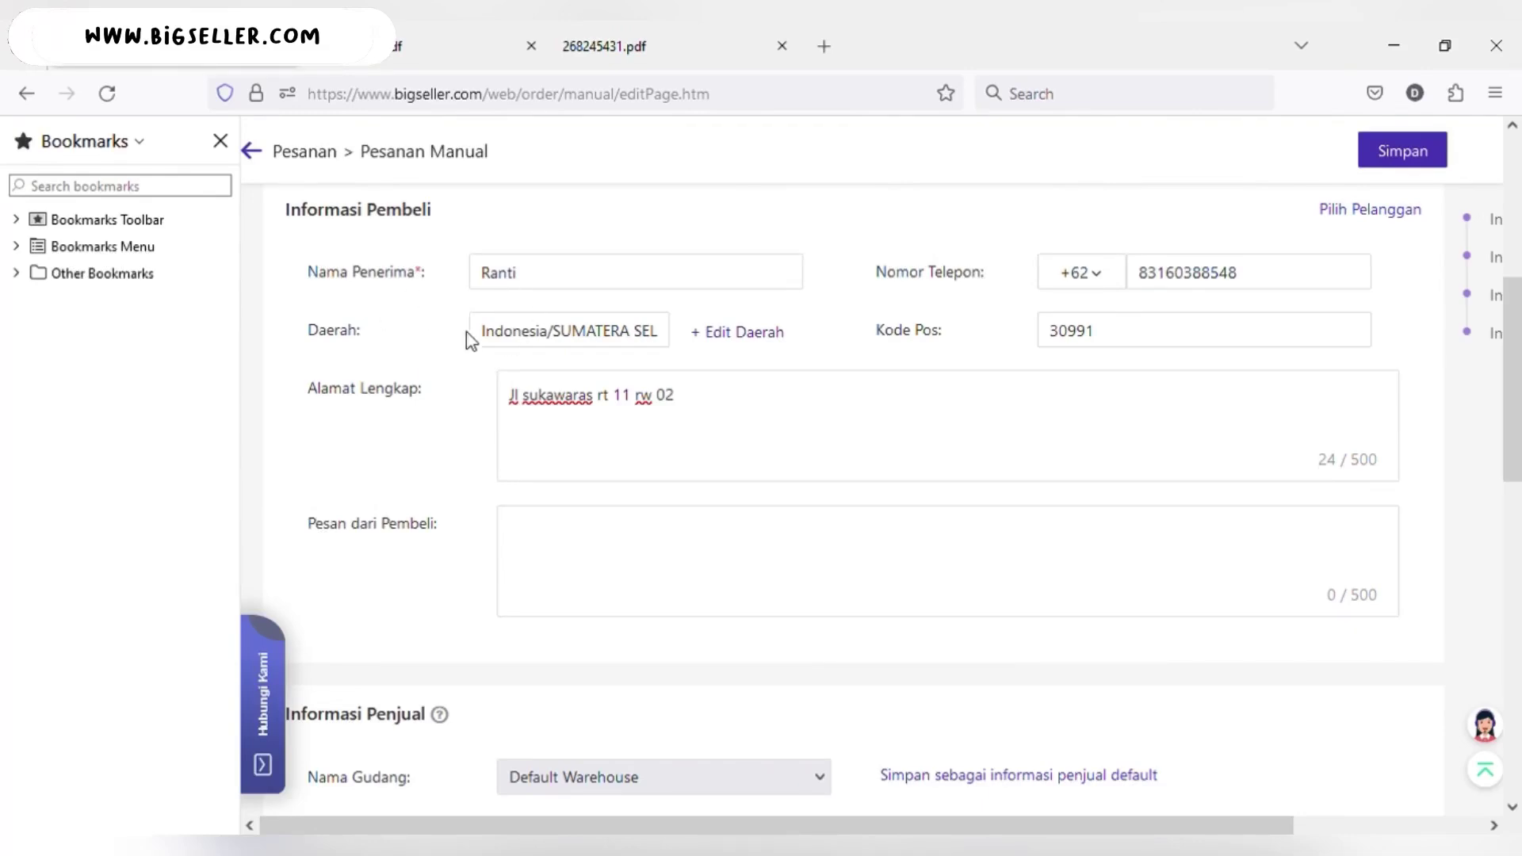
{"action": "scroll", "coordinate": [787, 409], "scroll_direction": "down", "scroll_amount": 6}
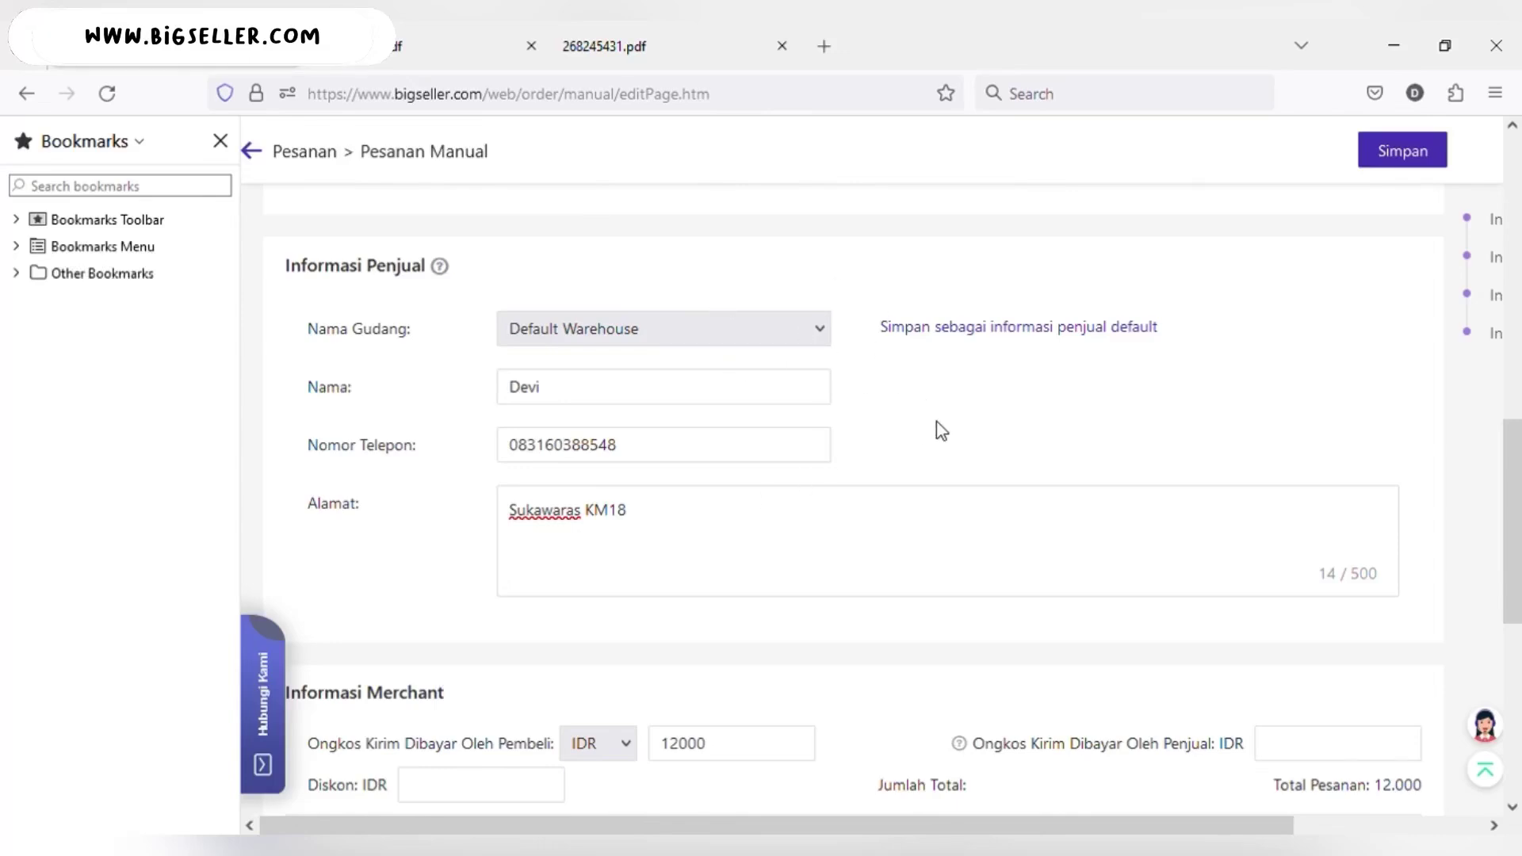
{"action": "scroll", "coordinate": [940, 428], "scroll_direction": "down", "scroll_amount": 4}
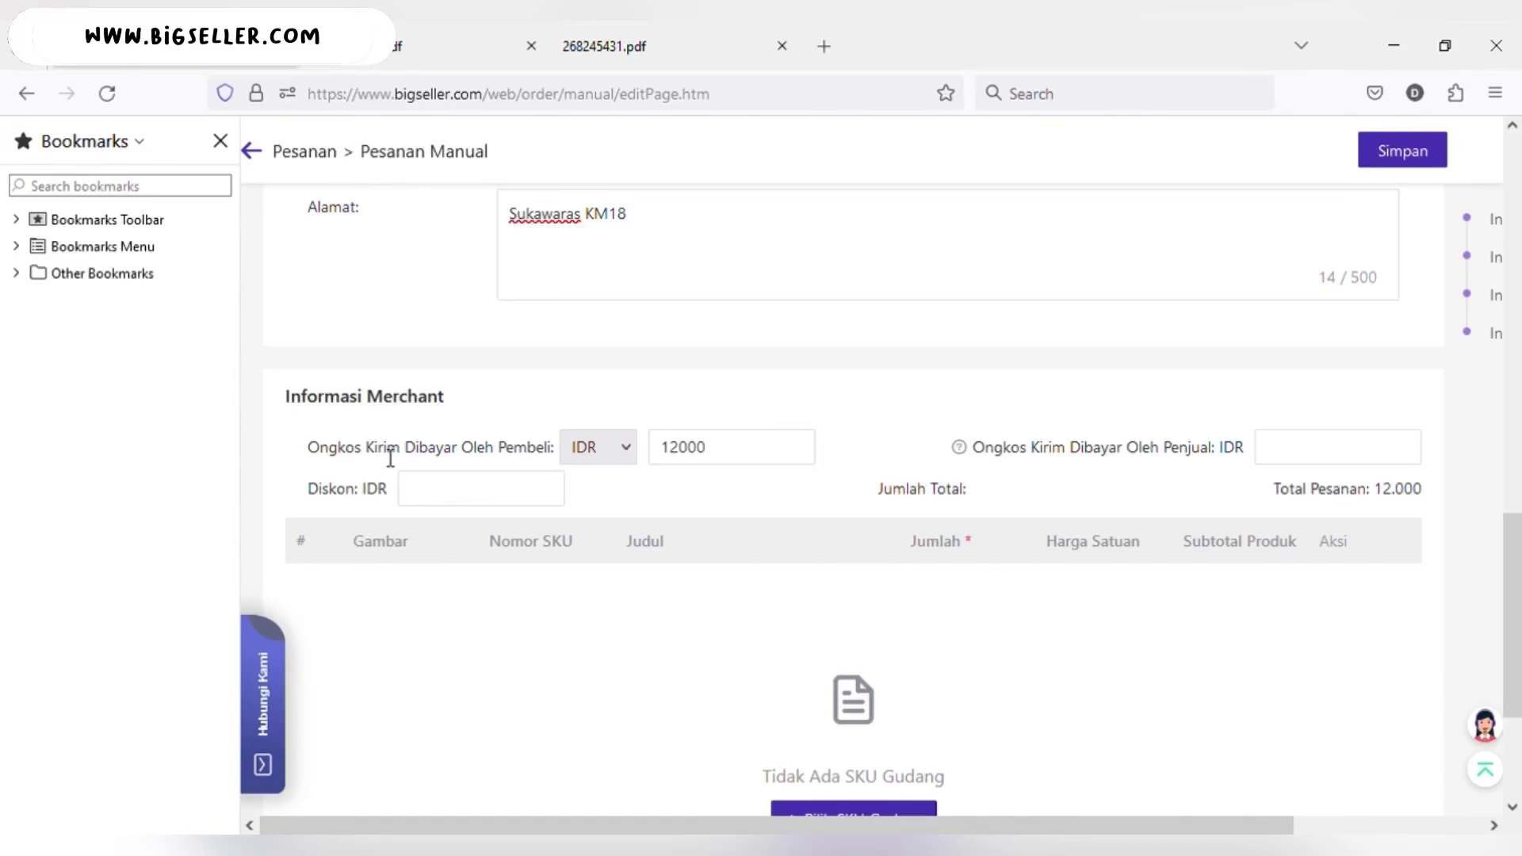
{"action": "scroll", "coordinate": [1045, 558], "scroll_direction": "up", "scroll_amount": 2}
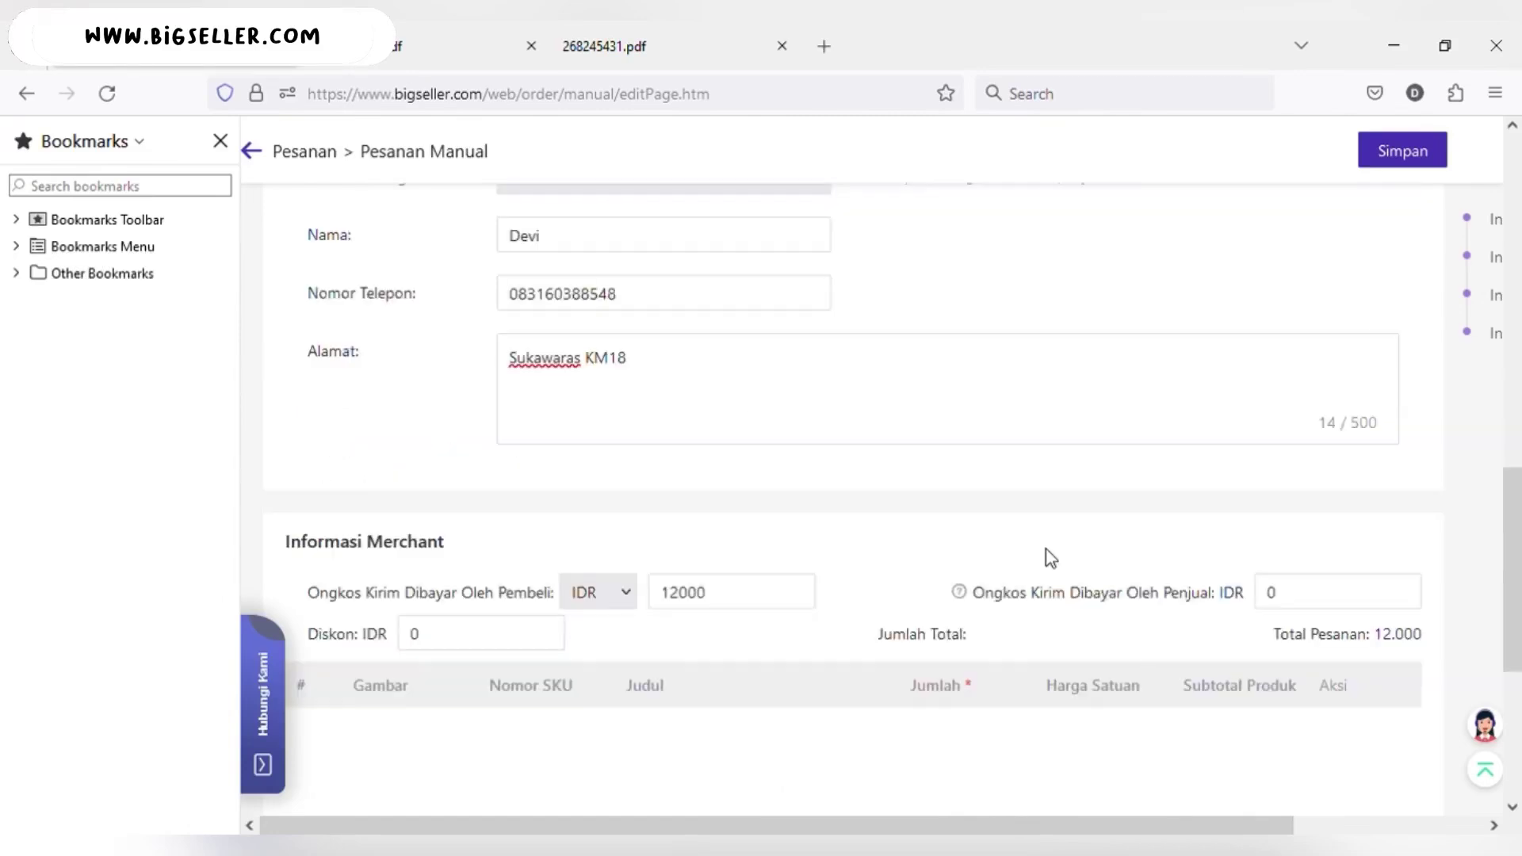